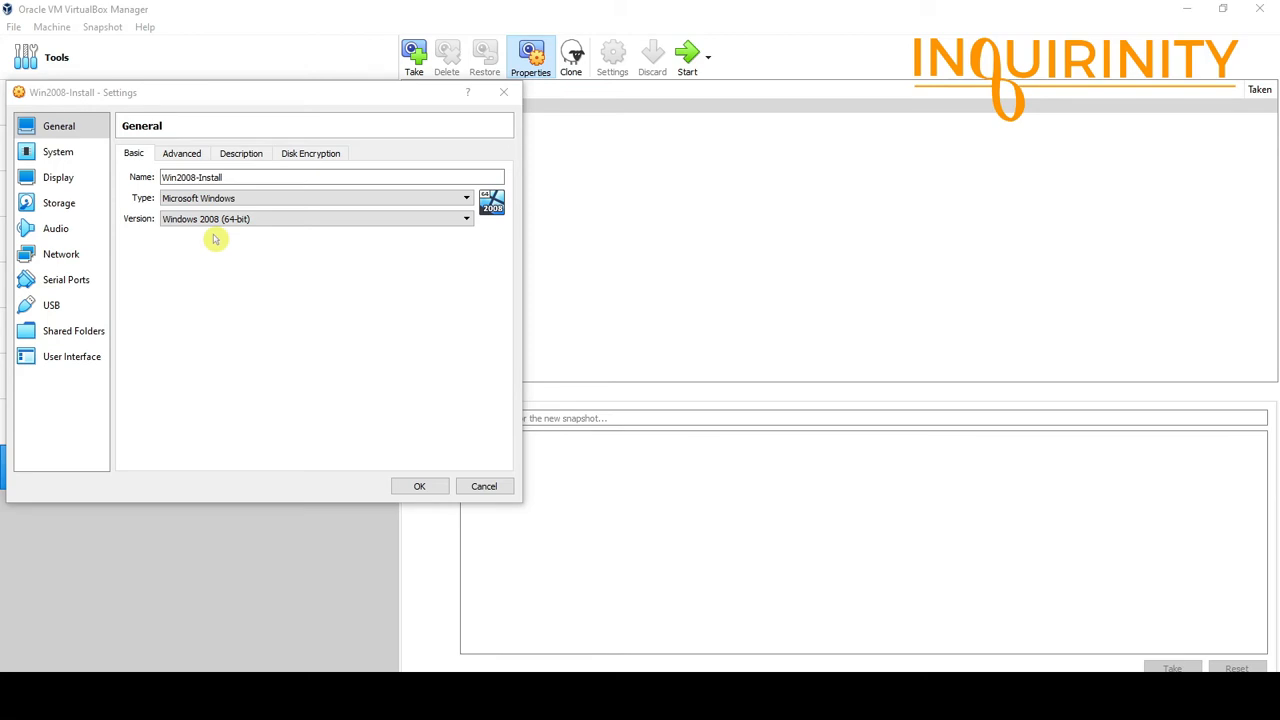
# Review Win2008-Install's system memory and storage, checking the Win2008.iso disc and Win2008-Install.vdi disk.
pyautogui.click(68, 157)
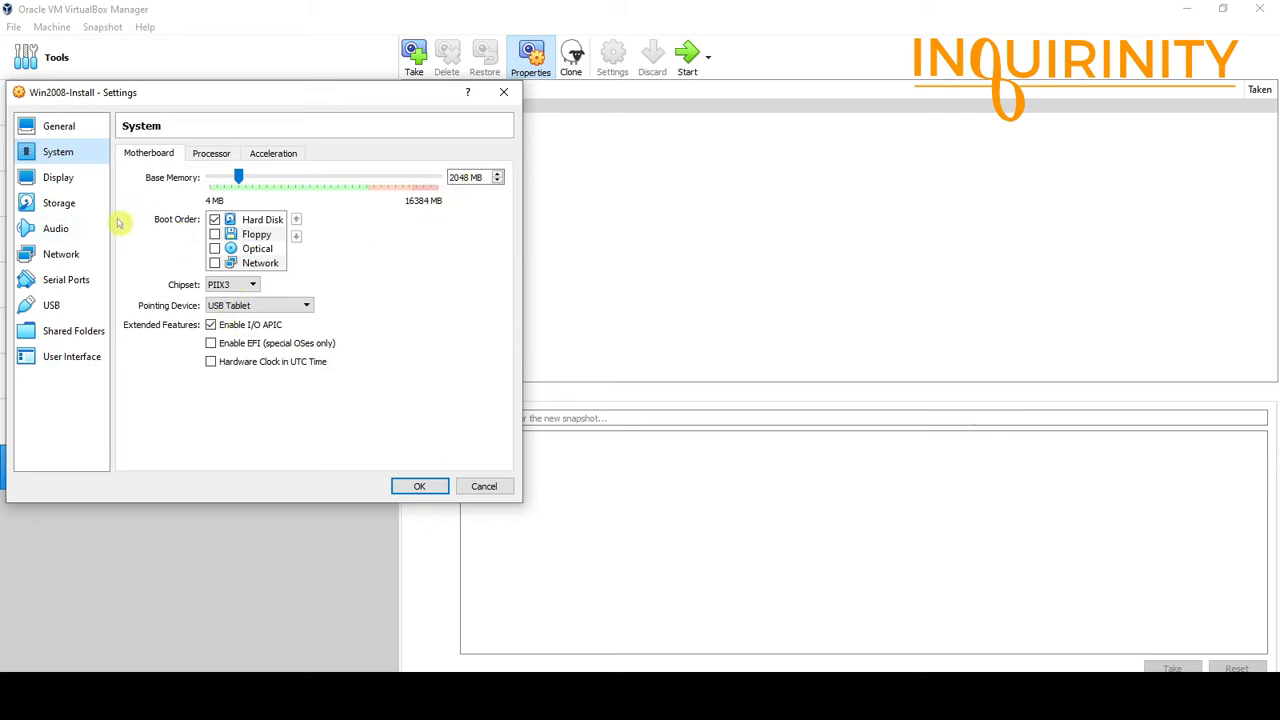
pyautogui.click(58, 206)
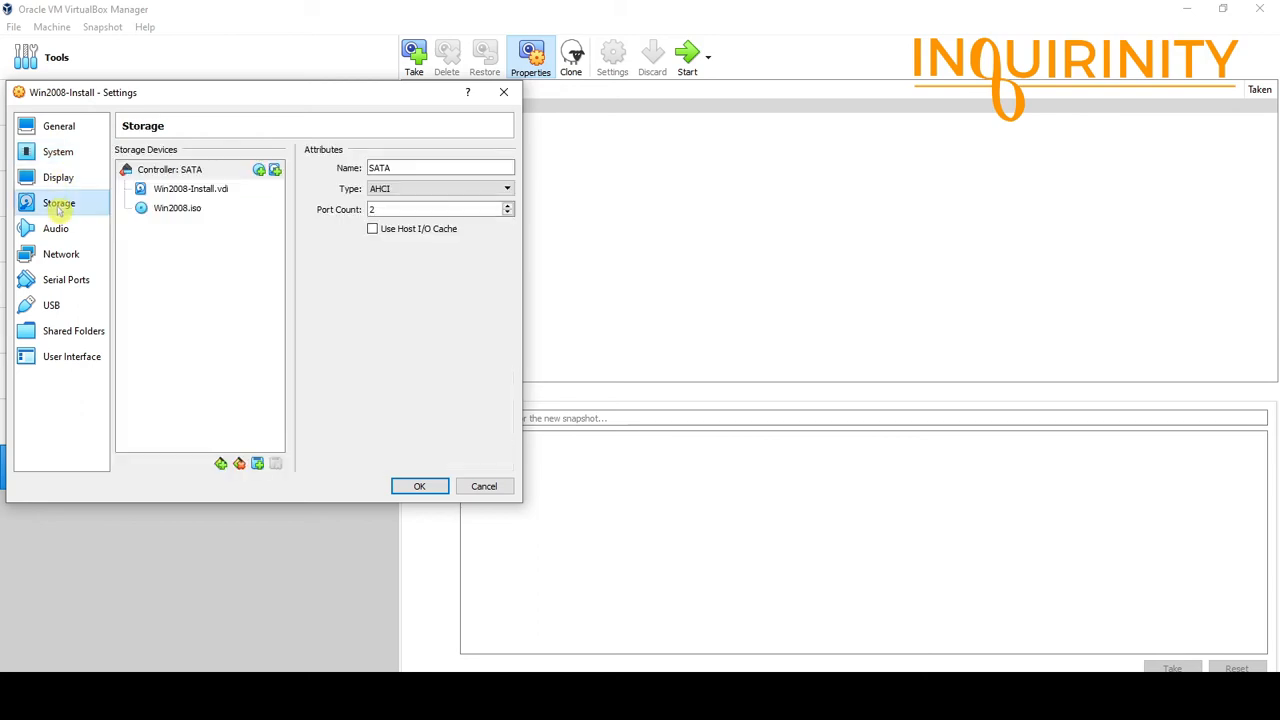
pyautogui.click(175, 210)
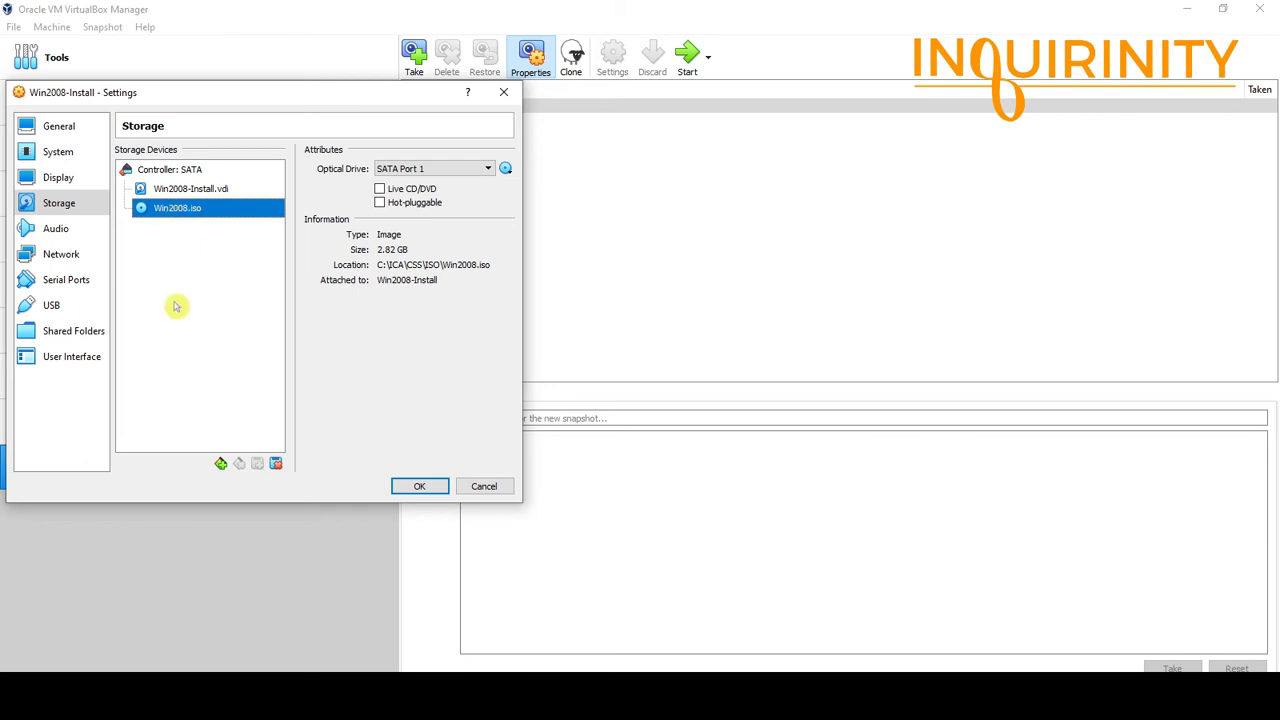
pyautogui.click(207, 190)
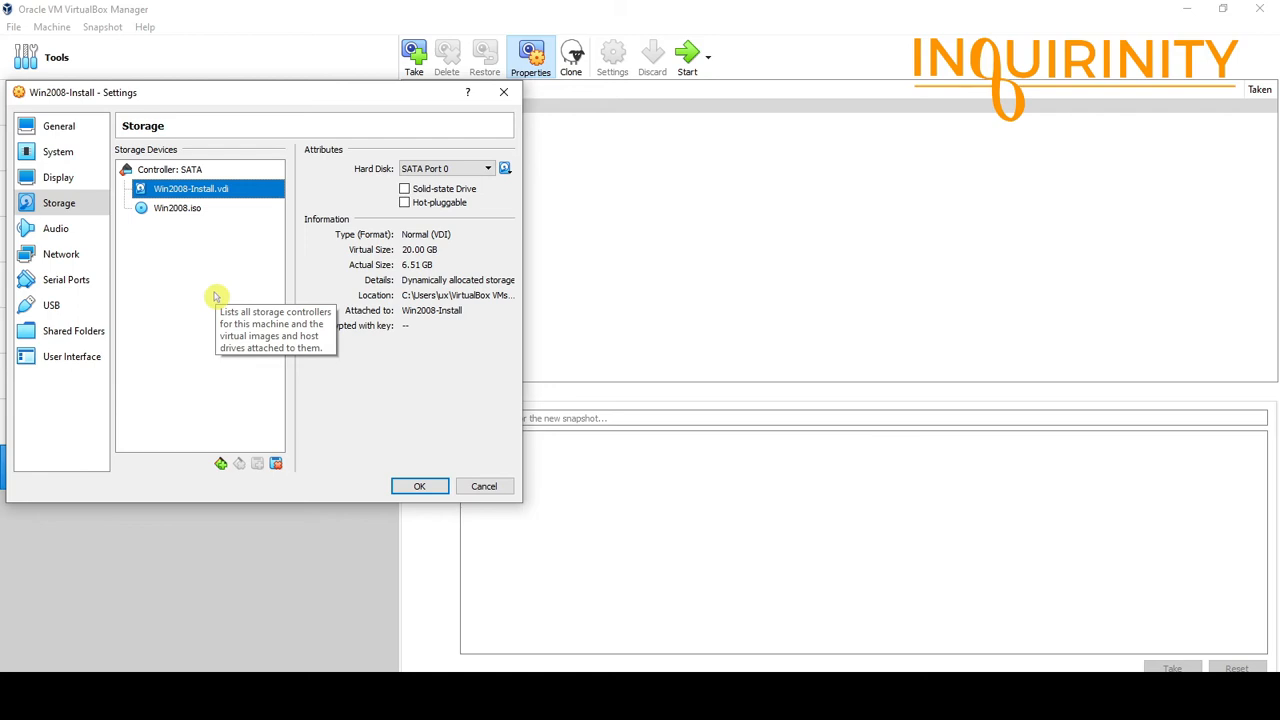
# Look over the audio, NAT network, serial port, USB, shared folder and user interface pages.
pyautogui.click(57, 231)
pyautogui.click(62, 254)
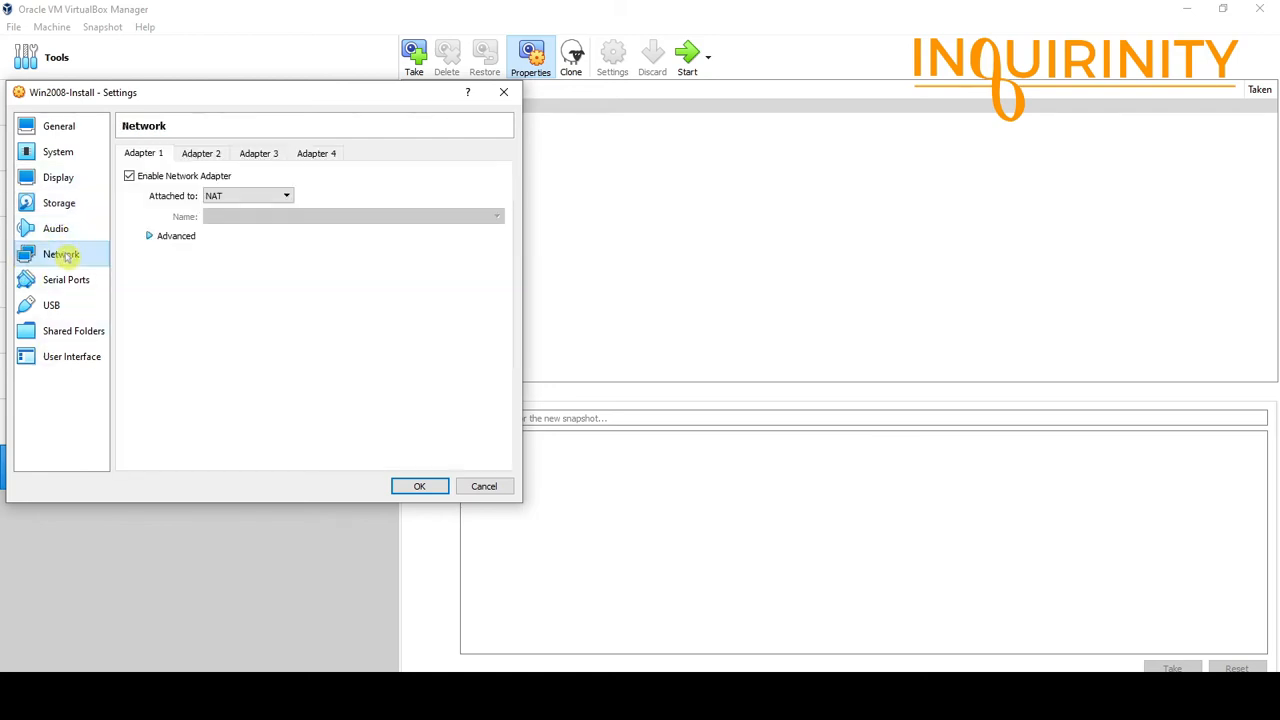
pyautogui.click(72, 280)
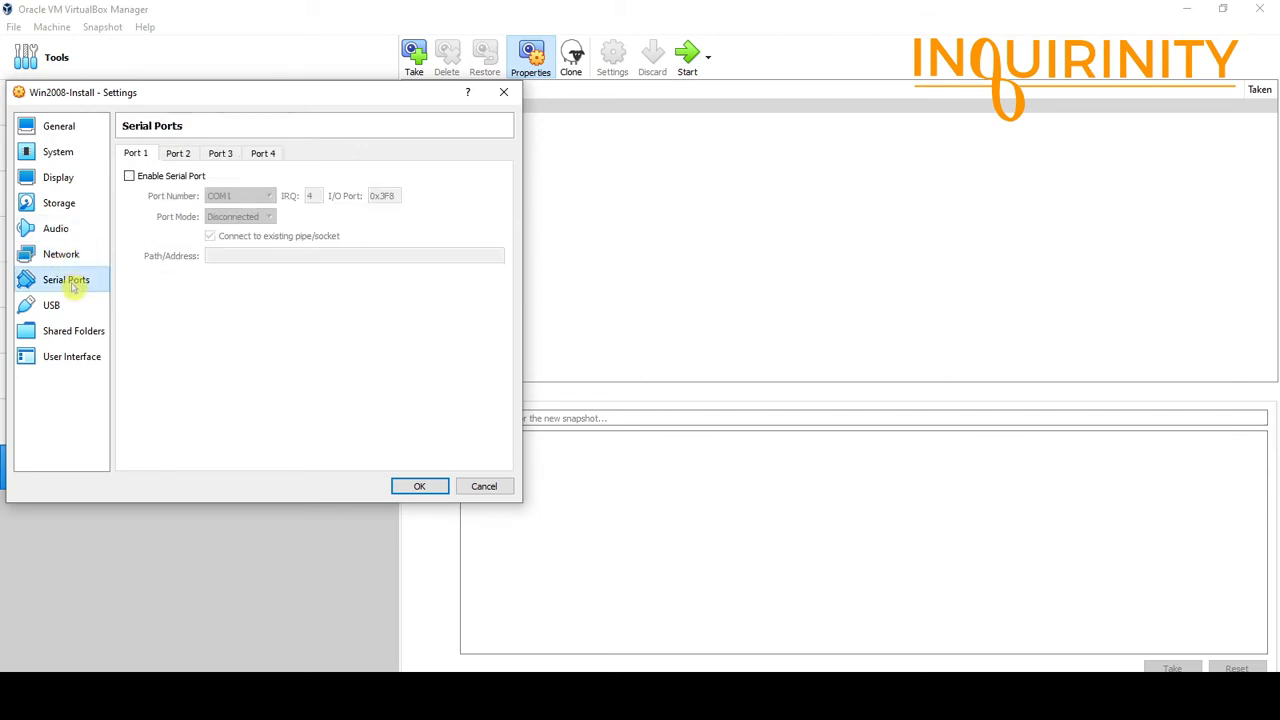
pyautogui.click(58, 305)
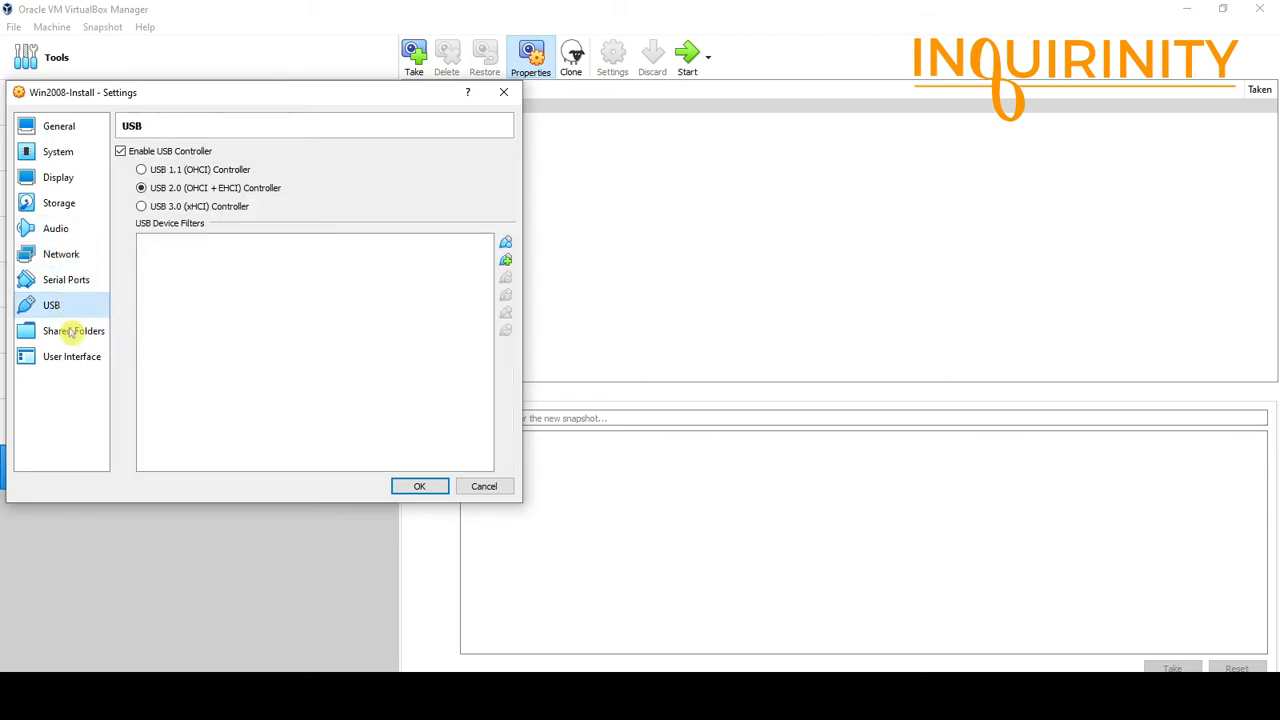
pyautogui.click(72, 331)
pyautogui.click(75, 360)
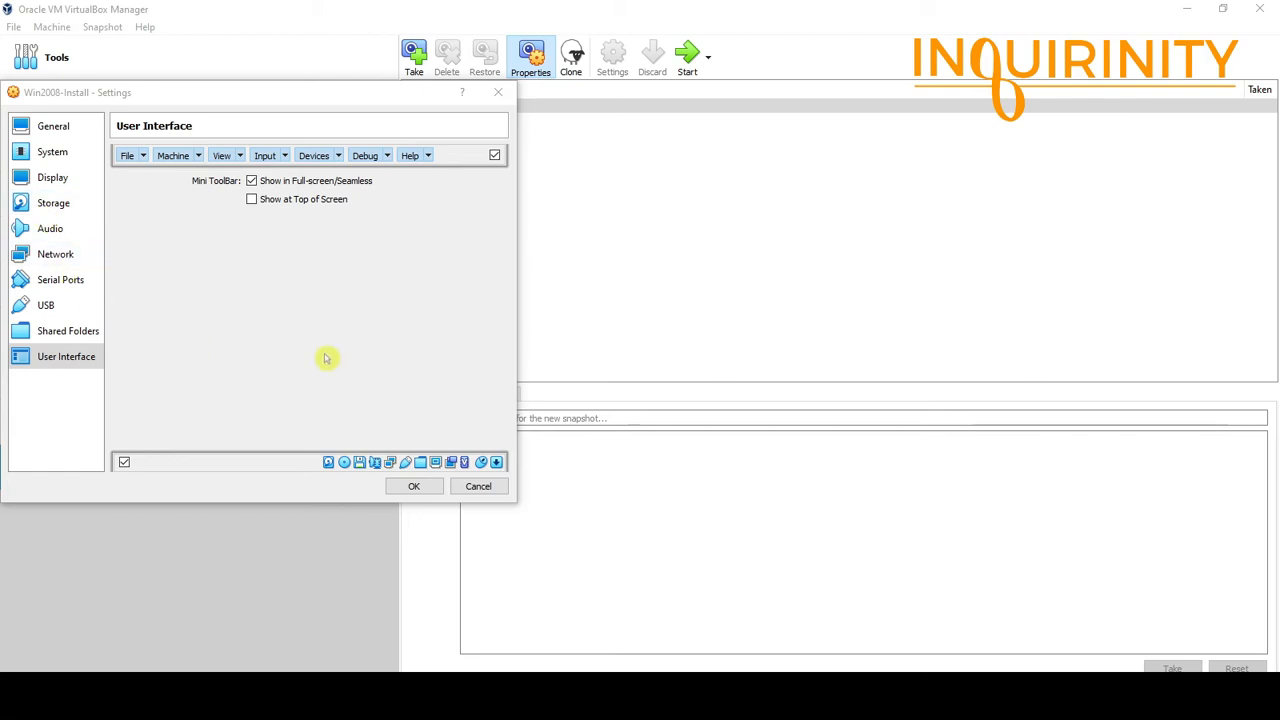
pyautogui.click(424, 492)
# Save the settings with OK and start the Win2008-Install VM.
pyautogui.click(414, 487)
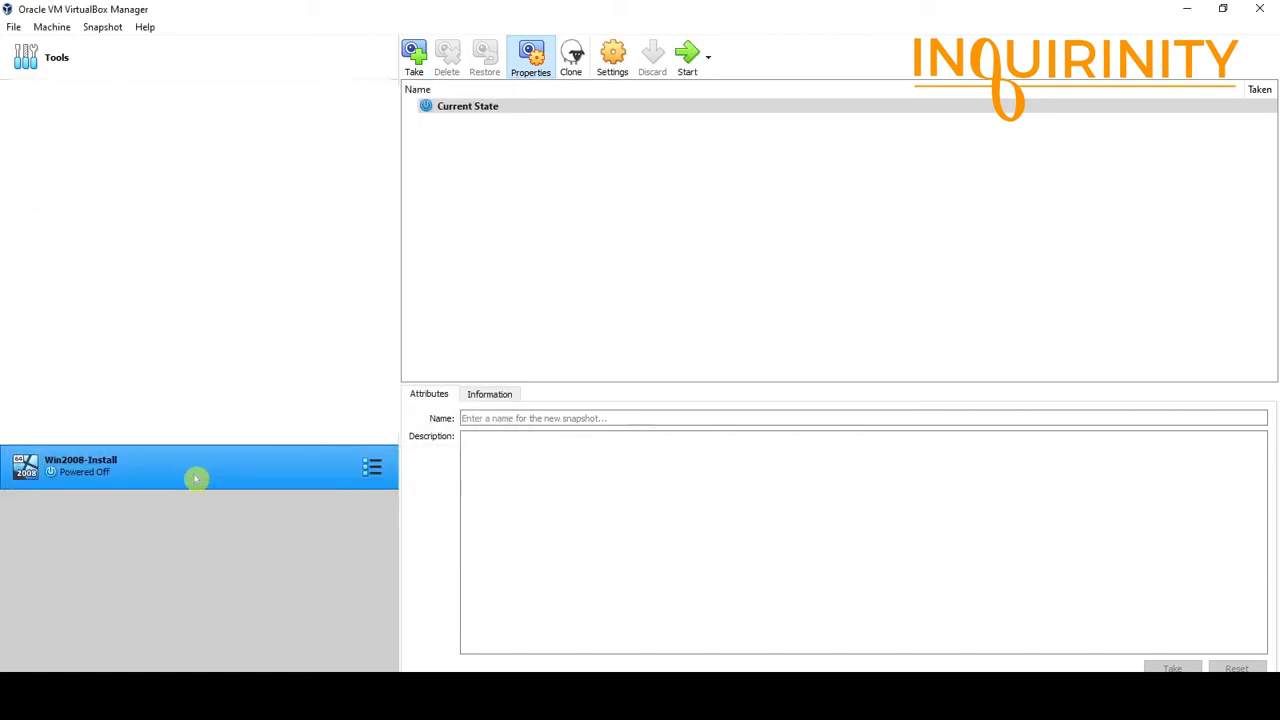
pyautogui.click(690, 58)
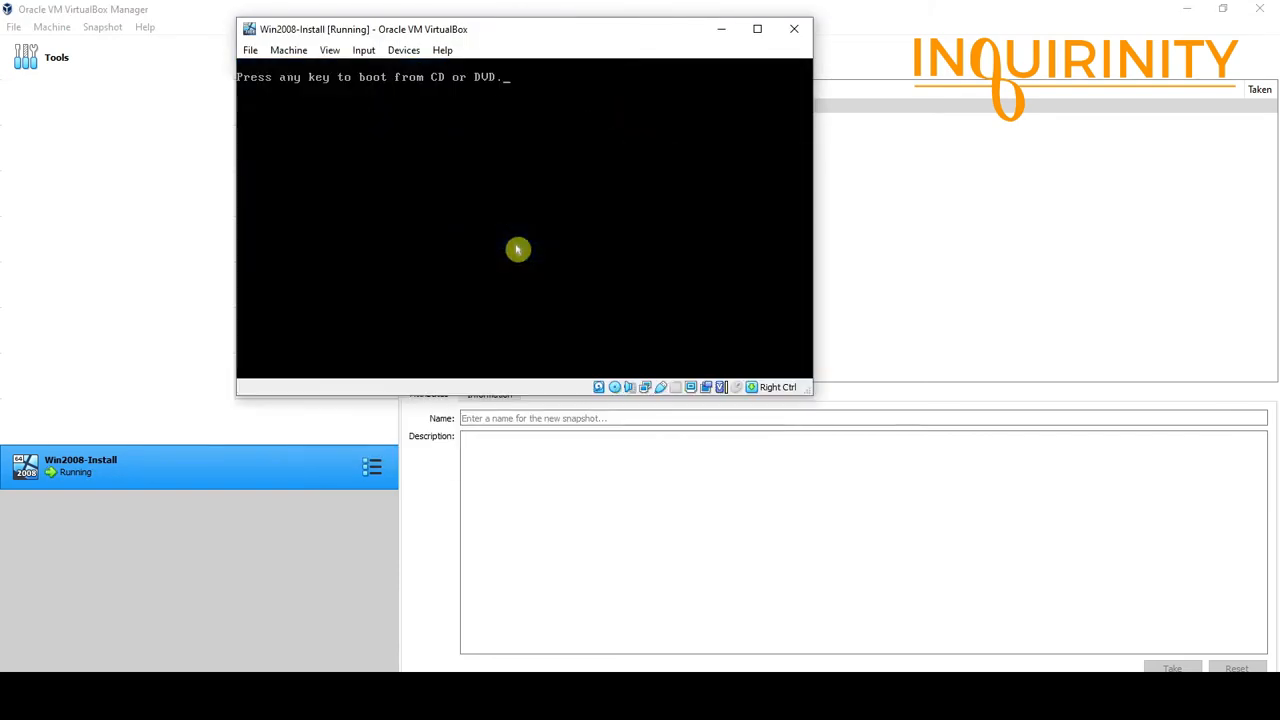
# Boot from the disc and keep English, English (United States) formats and US keyboard.
pyautogui.press('Return')
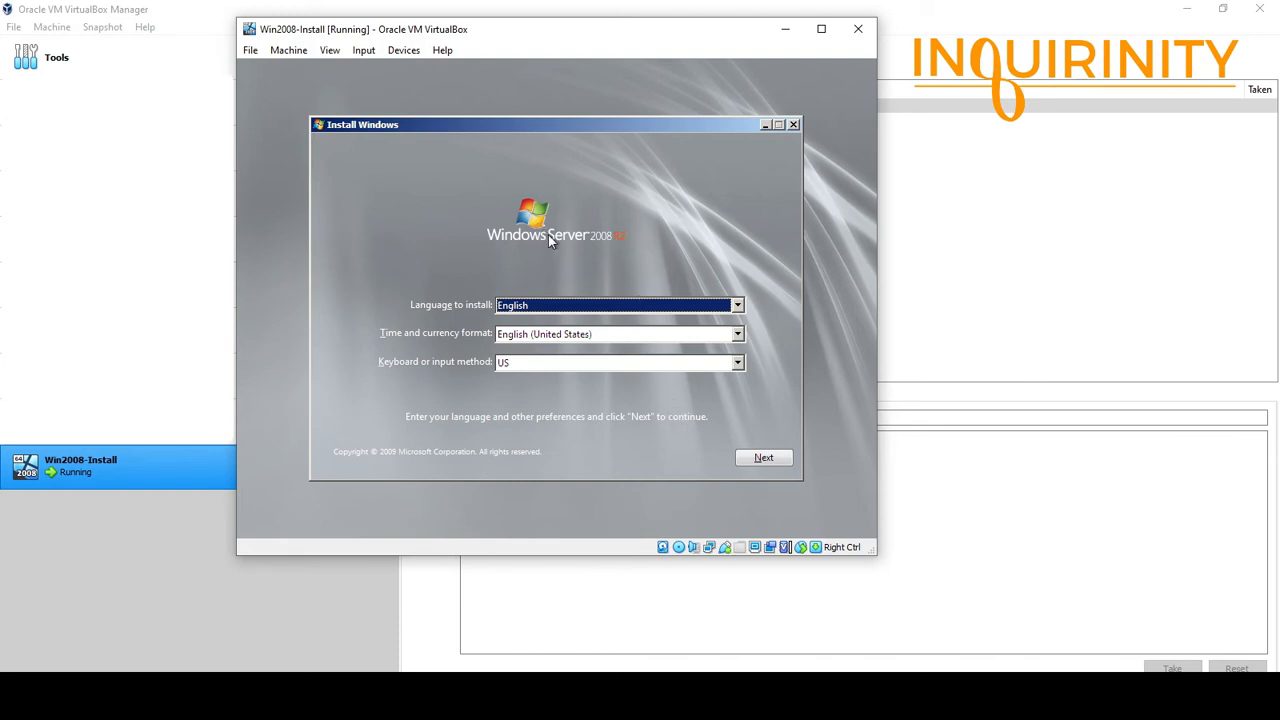
pyautogui.press('Control_R')
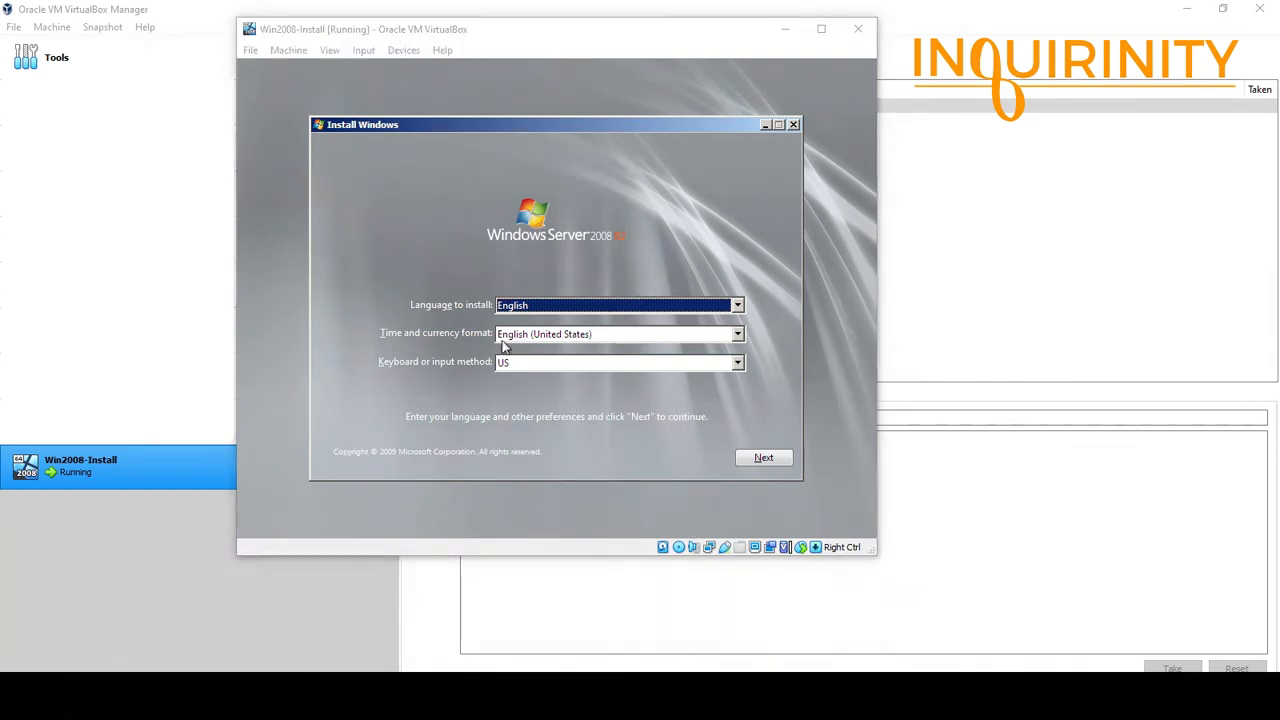
pyautogui.click(735, 306)
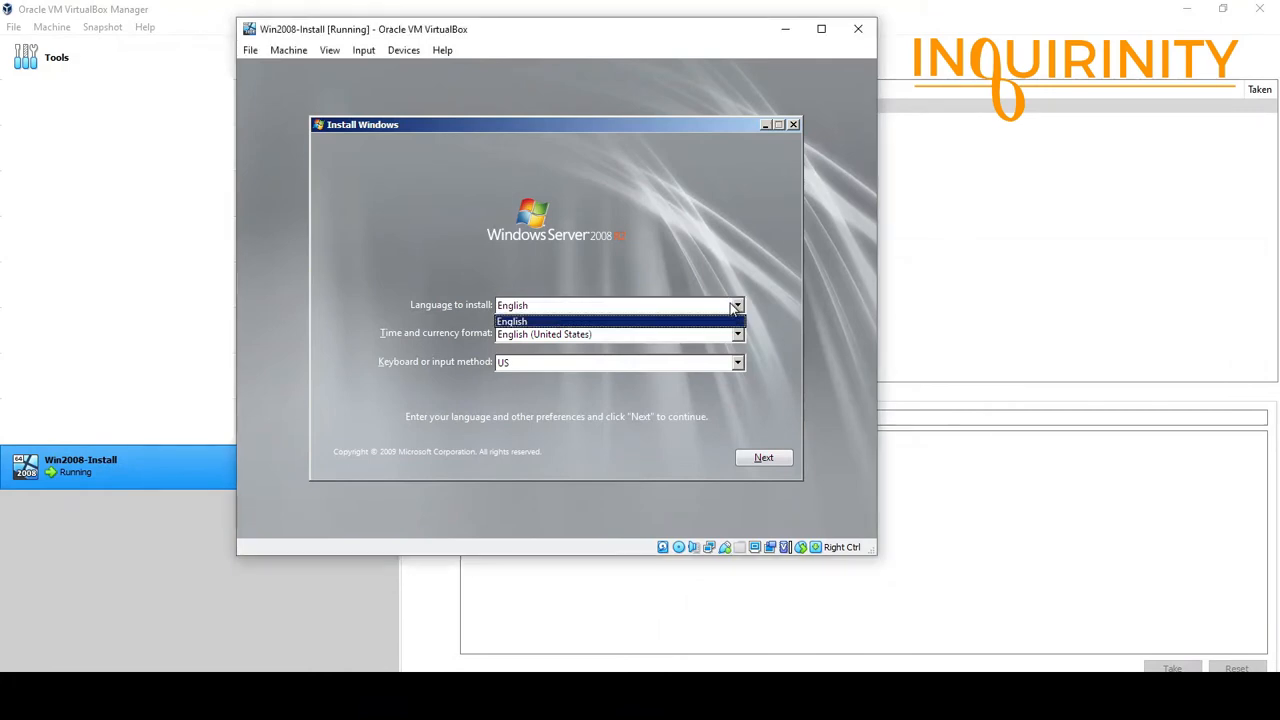
pyautogui.click(550, 340)
pyautogui.click(552, 338)
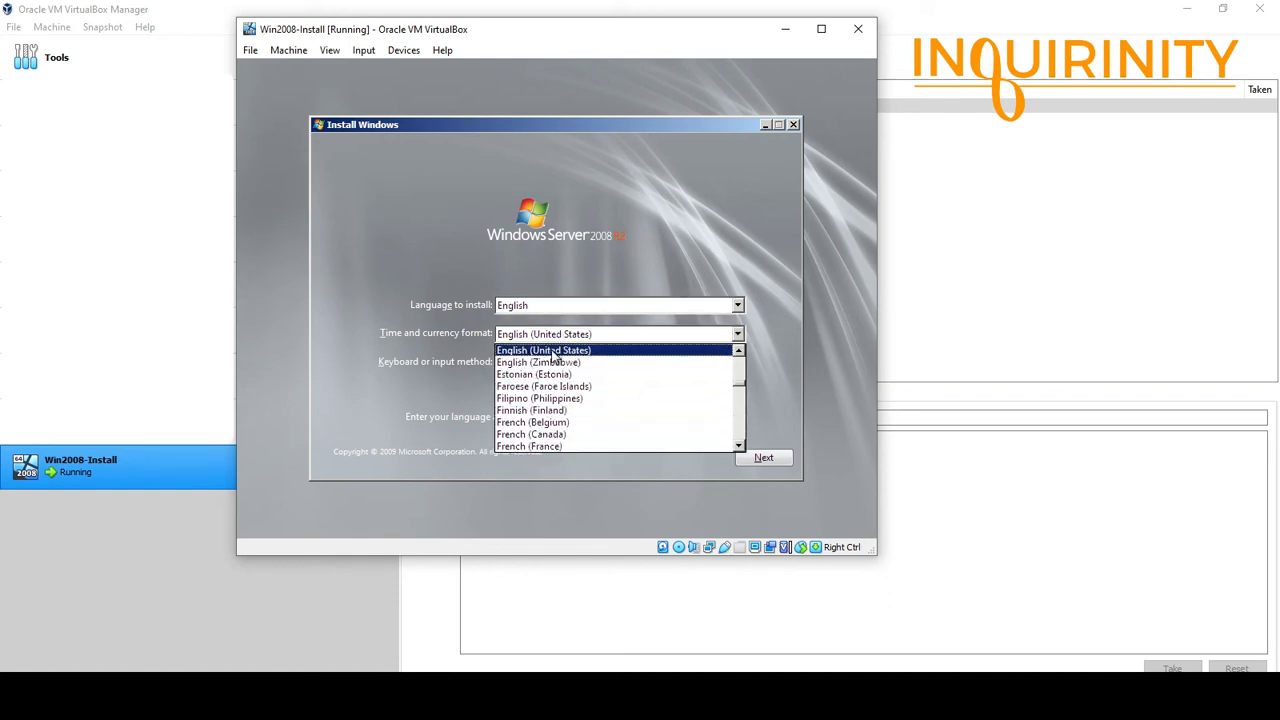
pyautogui.click(546, 352)
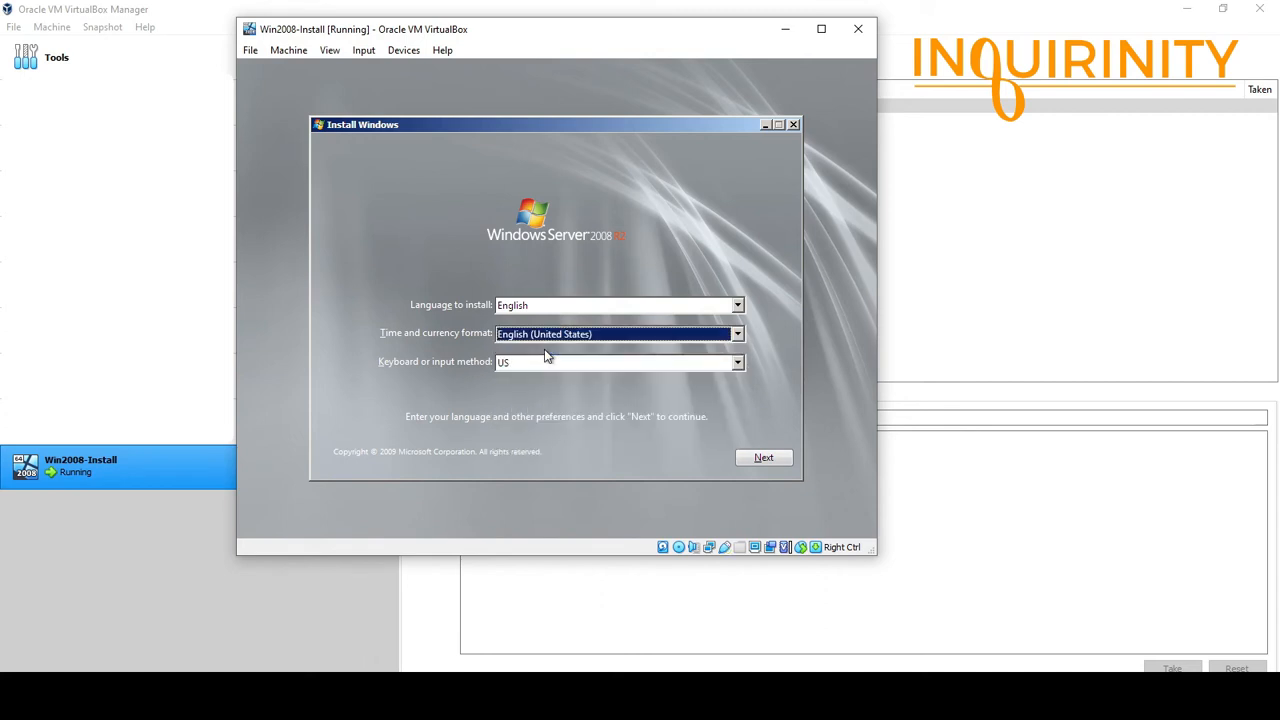
pyautogui.click(539, 362)
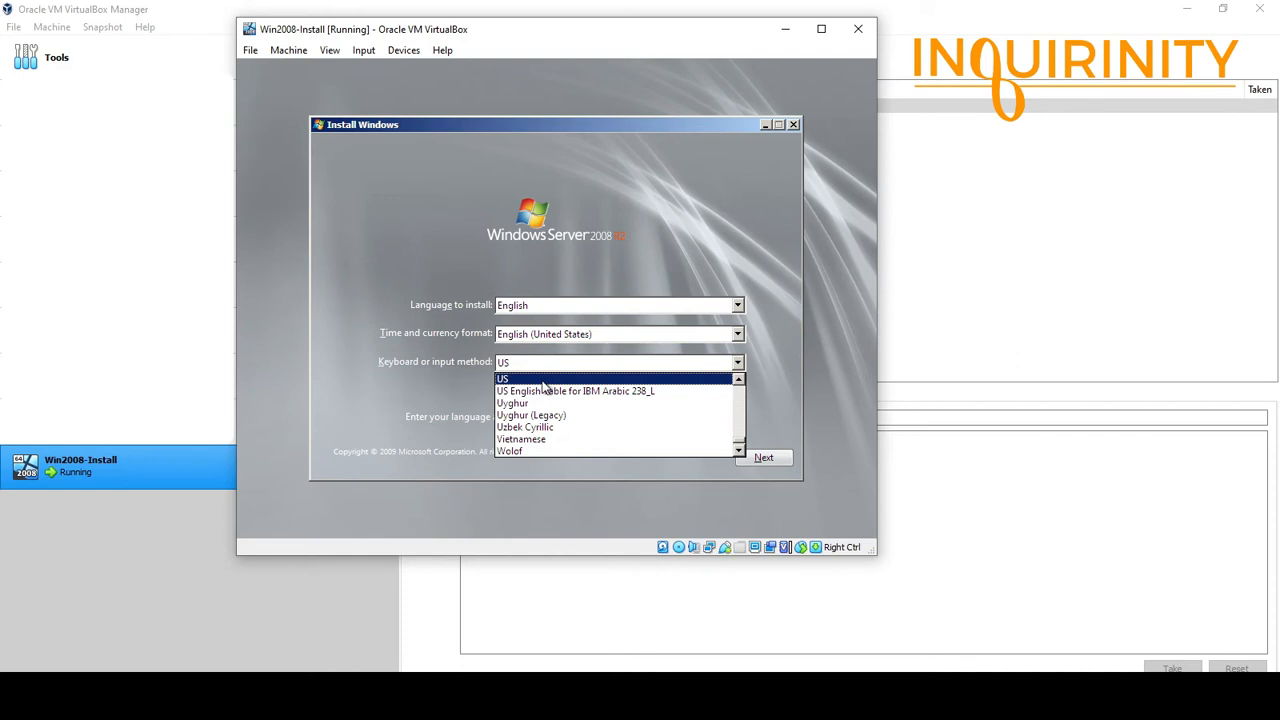
pyautogui.click(544, 380)
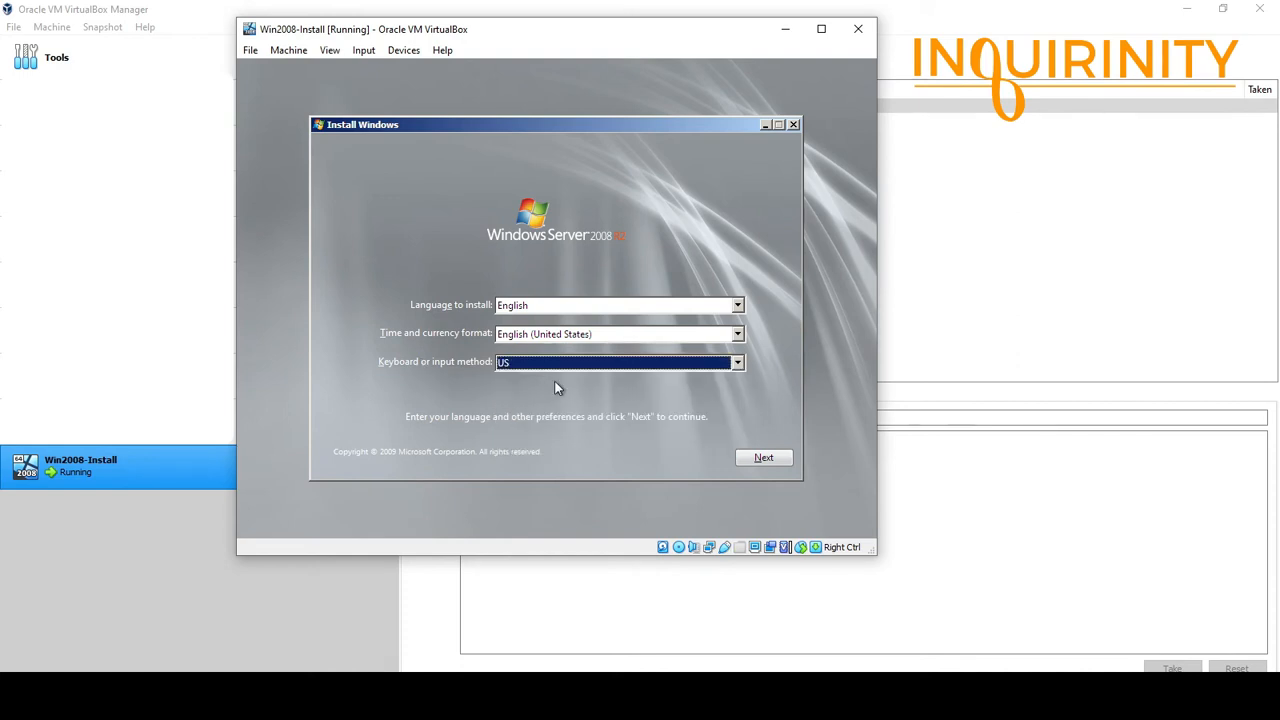
pyautogui.click(763, 458)
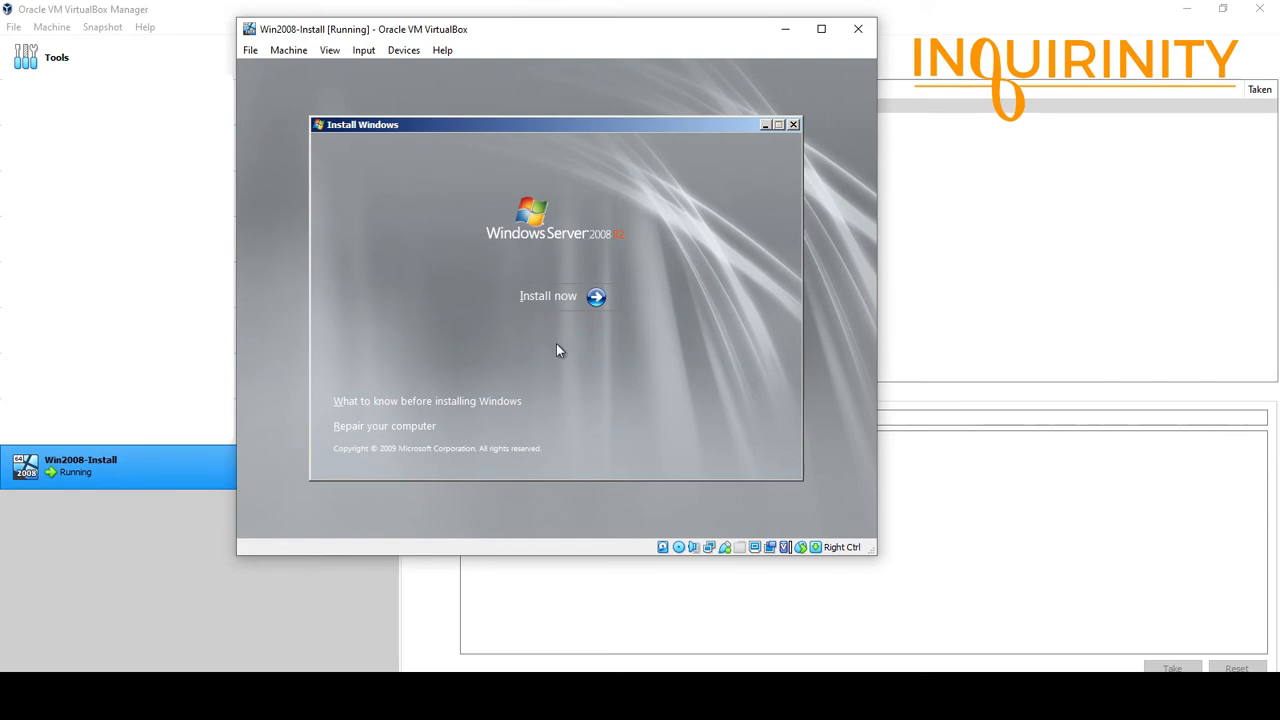
# Launch Setup, compare editions and pick Windows Server 2008 R2 Standard (Full Installation).
pyautogui.click(561, 299)
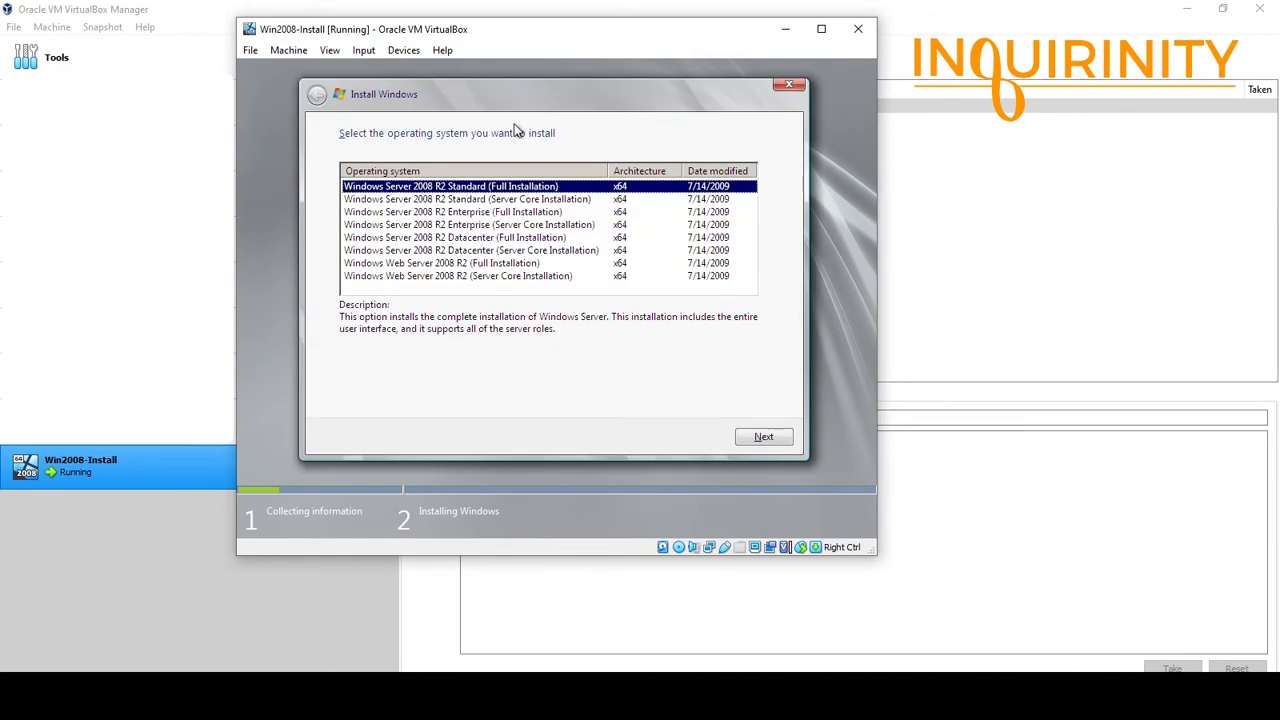
pyautogui.click(458, 201)
pyautogui.click(460, 213)
pyautogui.click(462, 226)
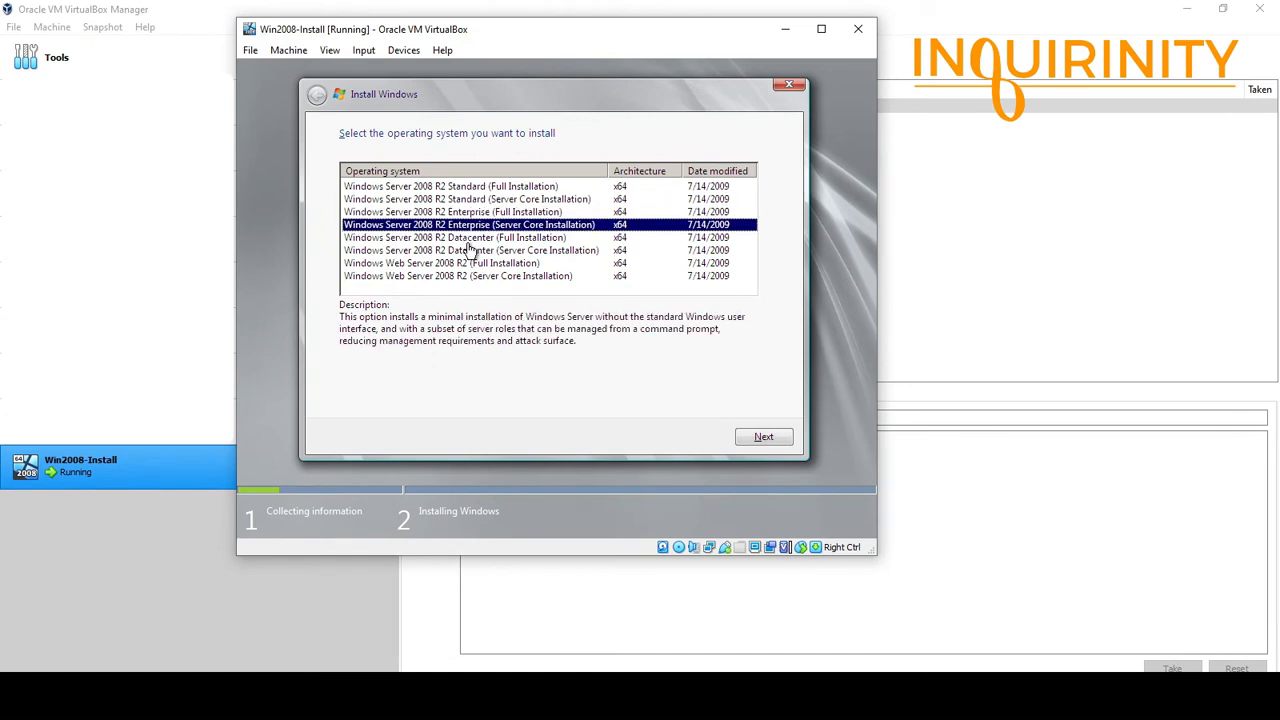
pyautogui.click(466, 241)
pyautogui.click(472, 252)
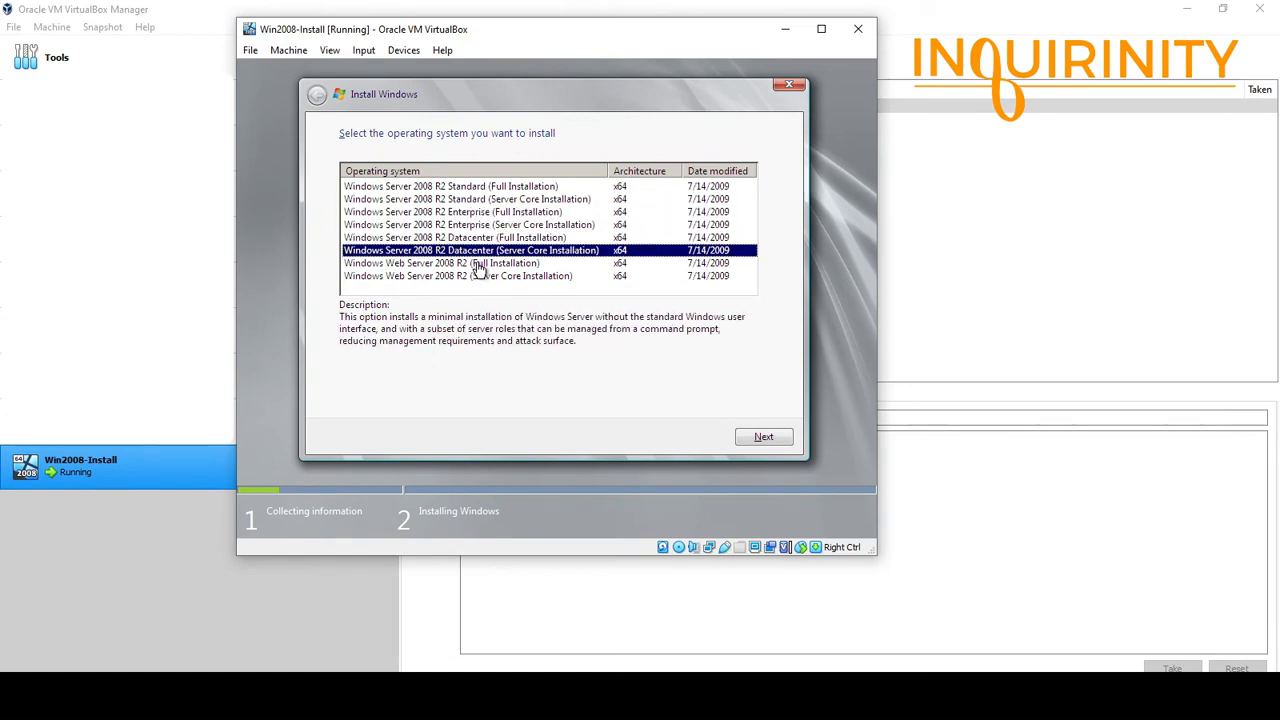
pyautogui.click(465, 188)
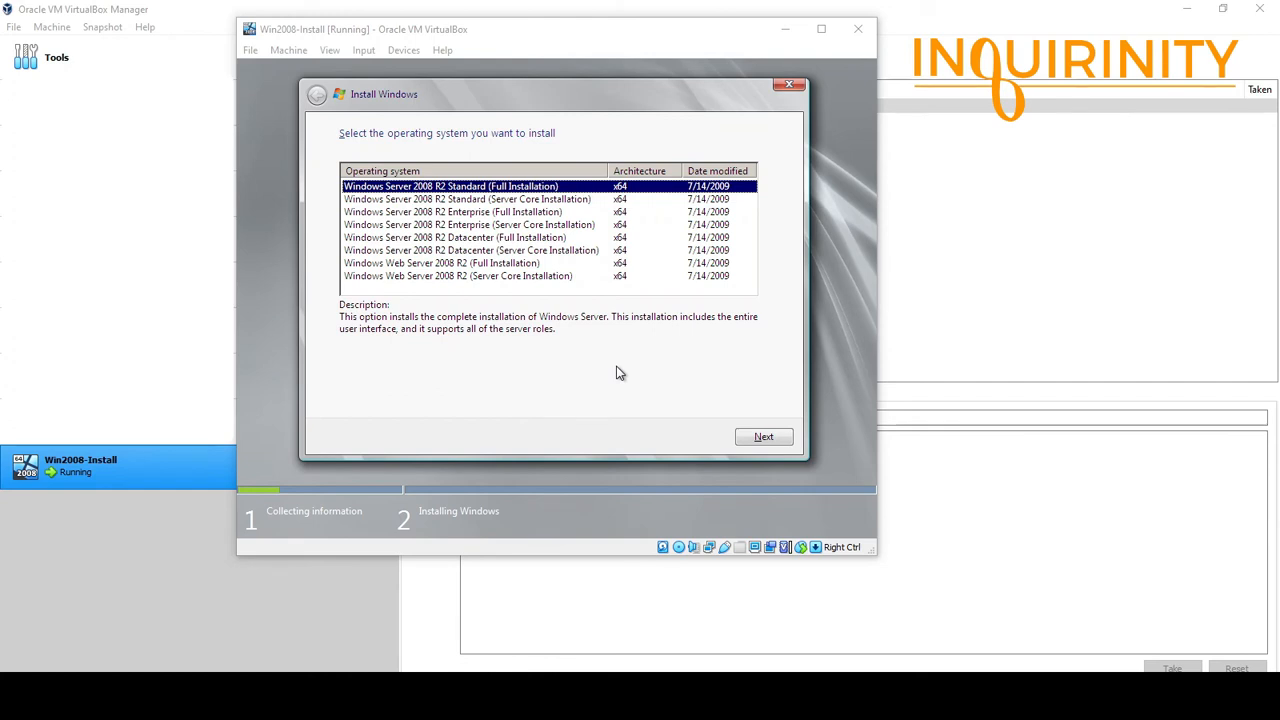
pyautogui.click(764, 438)
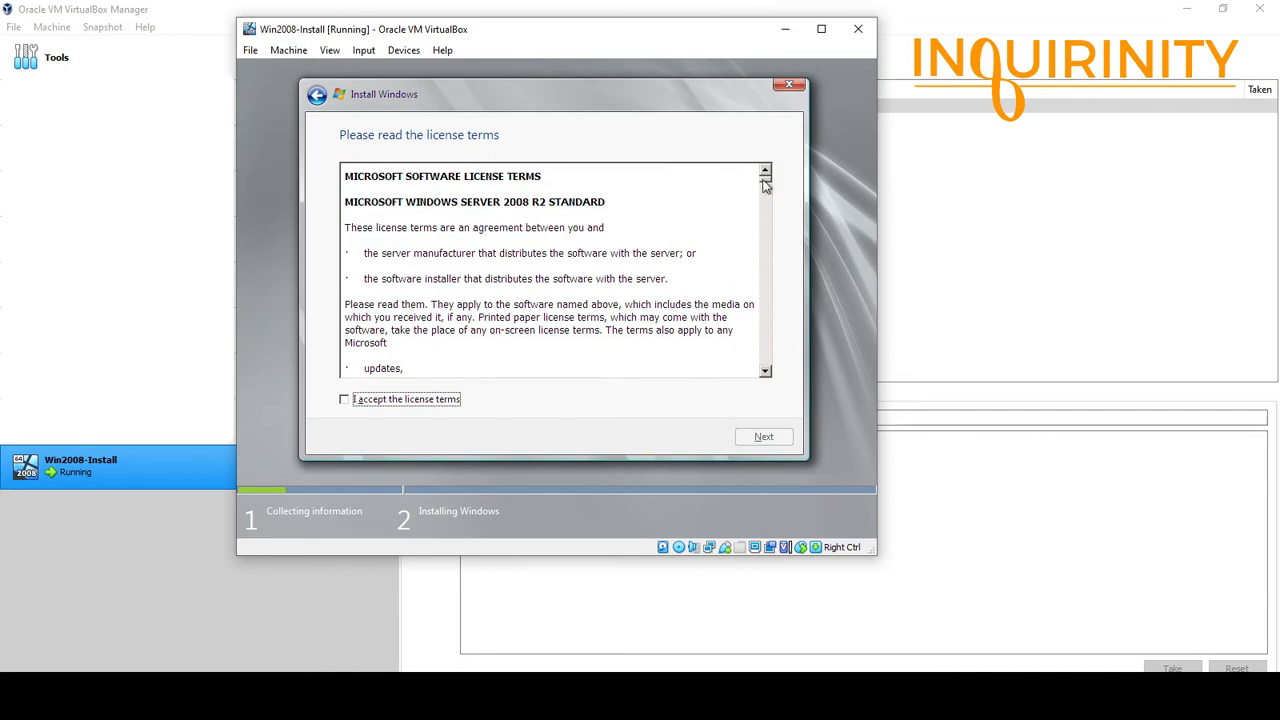
# Scroll through the license, tick 'I accept the license terms' and continue.
pyautogui.moveTo(764, 186); pyautogui.dragTo(767, 368)
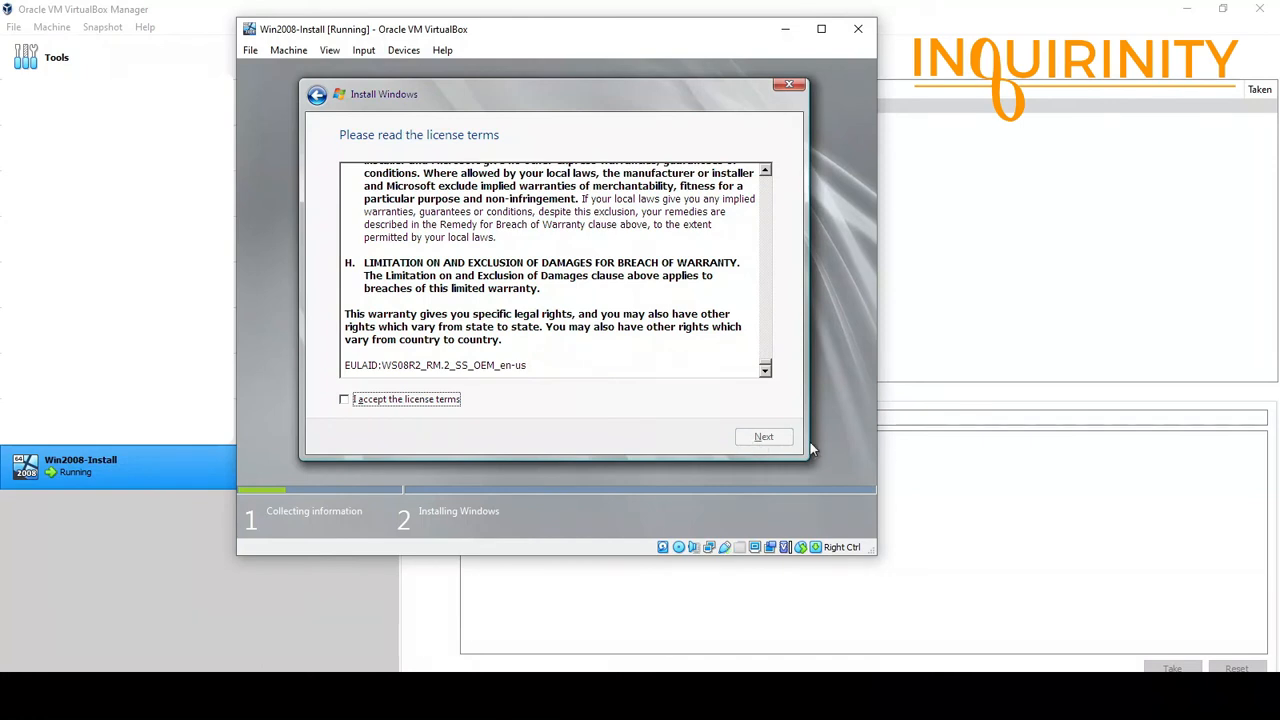
pyautogui.click(344, 400)
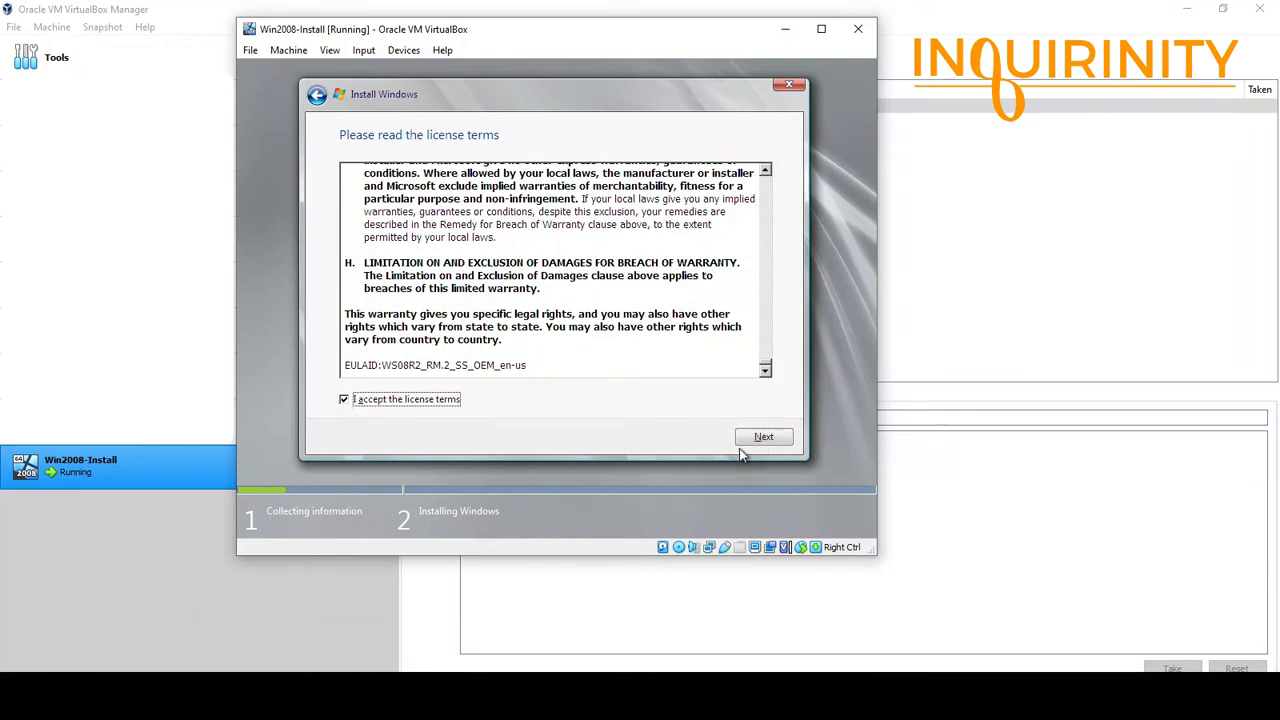
pyautogui.click(769, 436)
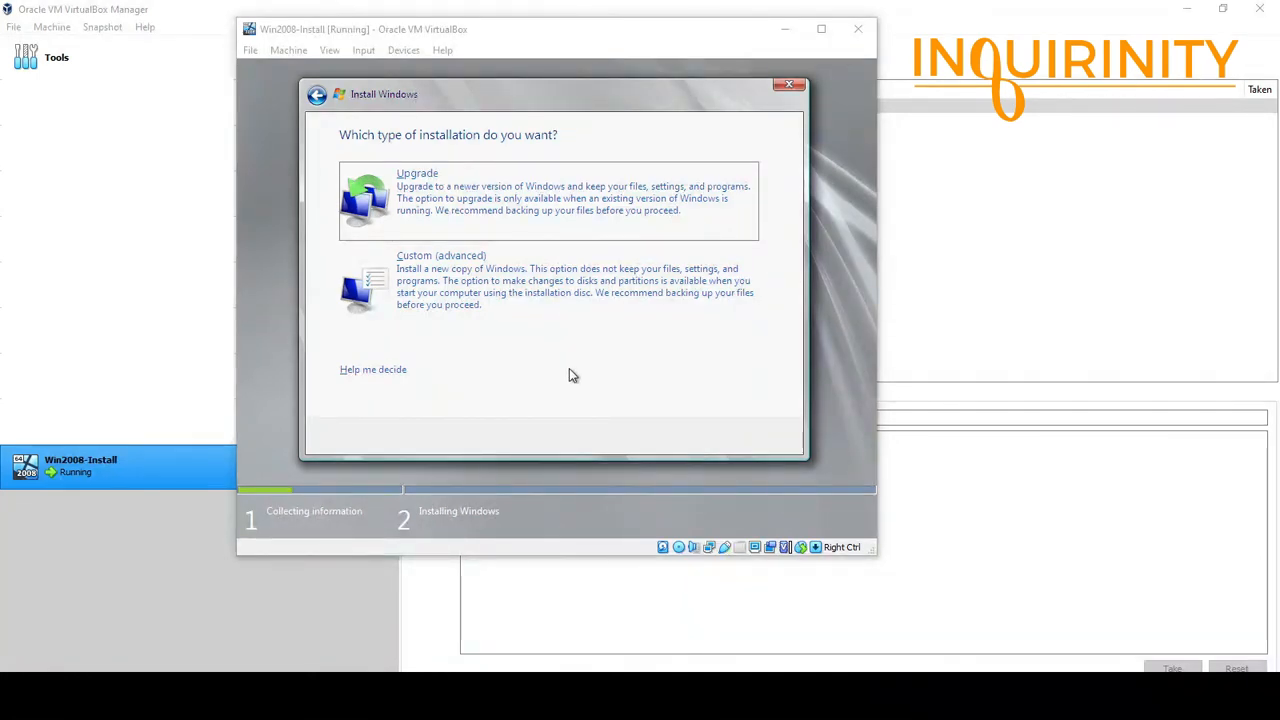
# Choose the Custom (advanced) installation type.
pyautogui.click(488, 283)
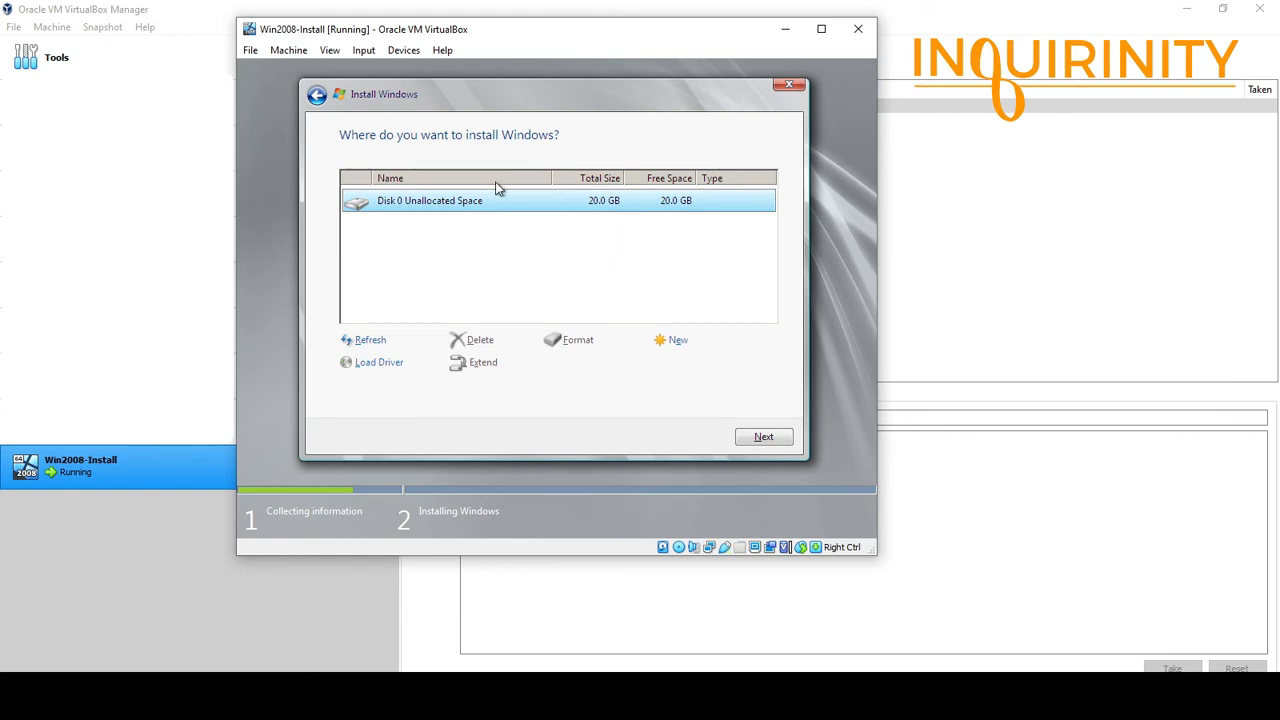
# Create a 15.0 GB primary partition on Disk 0, accepting the extra System Reserved partition.
pyautogui.click(679, 344)
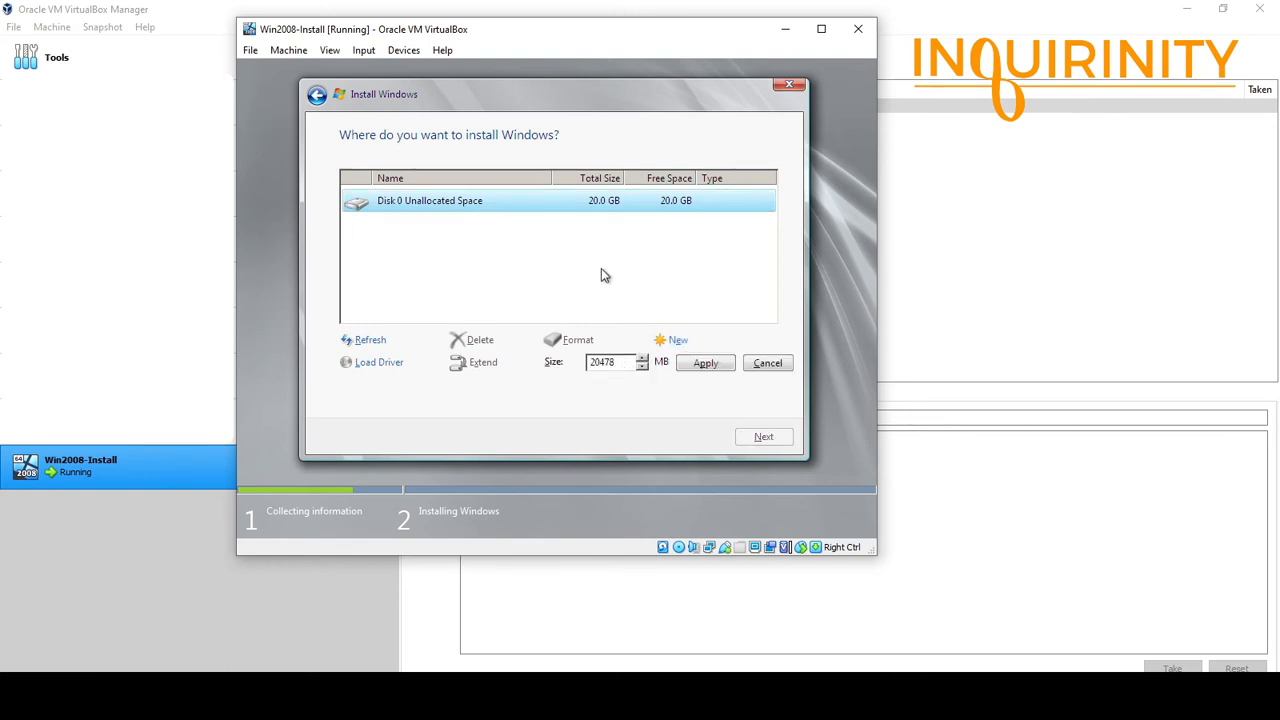
pyautogui.doubleClick(620, 364)
pyautogui.write('1')
pyautogui.write('53')
pyautogui.write('460')
pyautogui.click(710, 366)
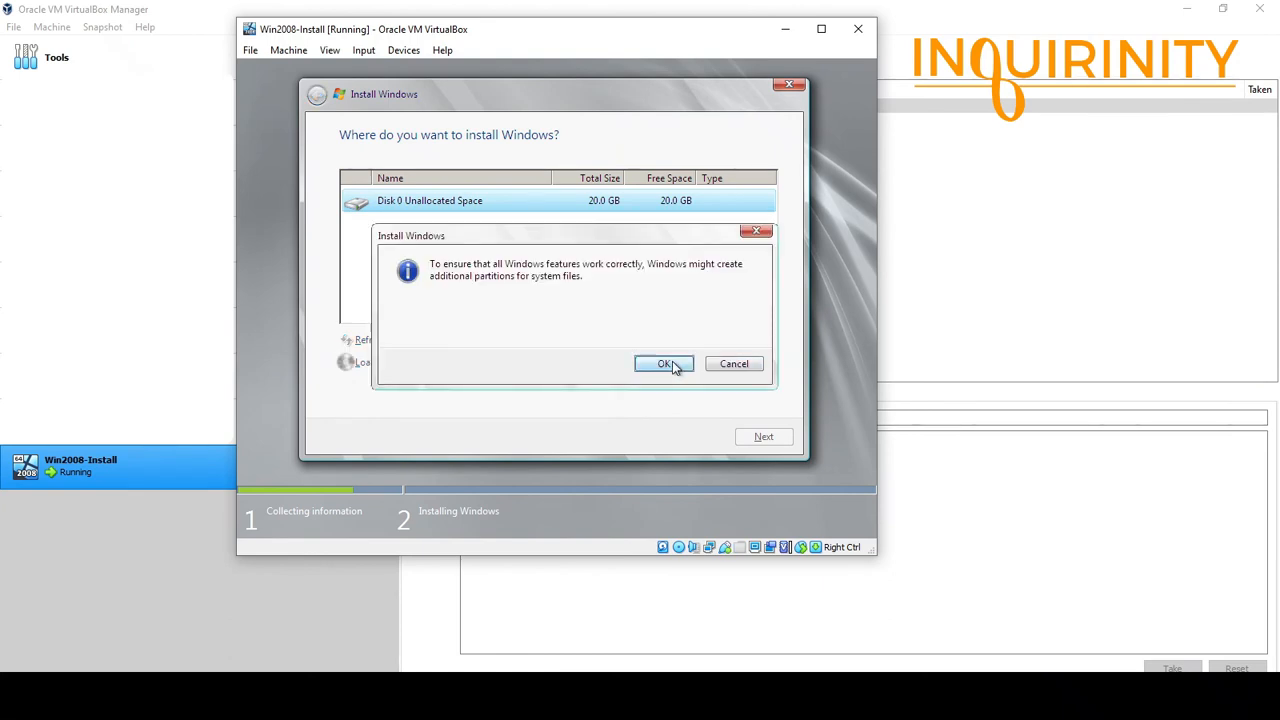
pyautogui.click(736, 363)
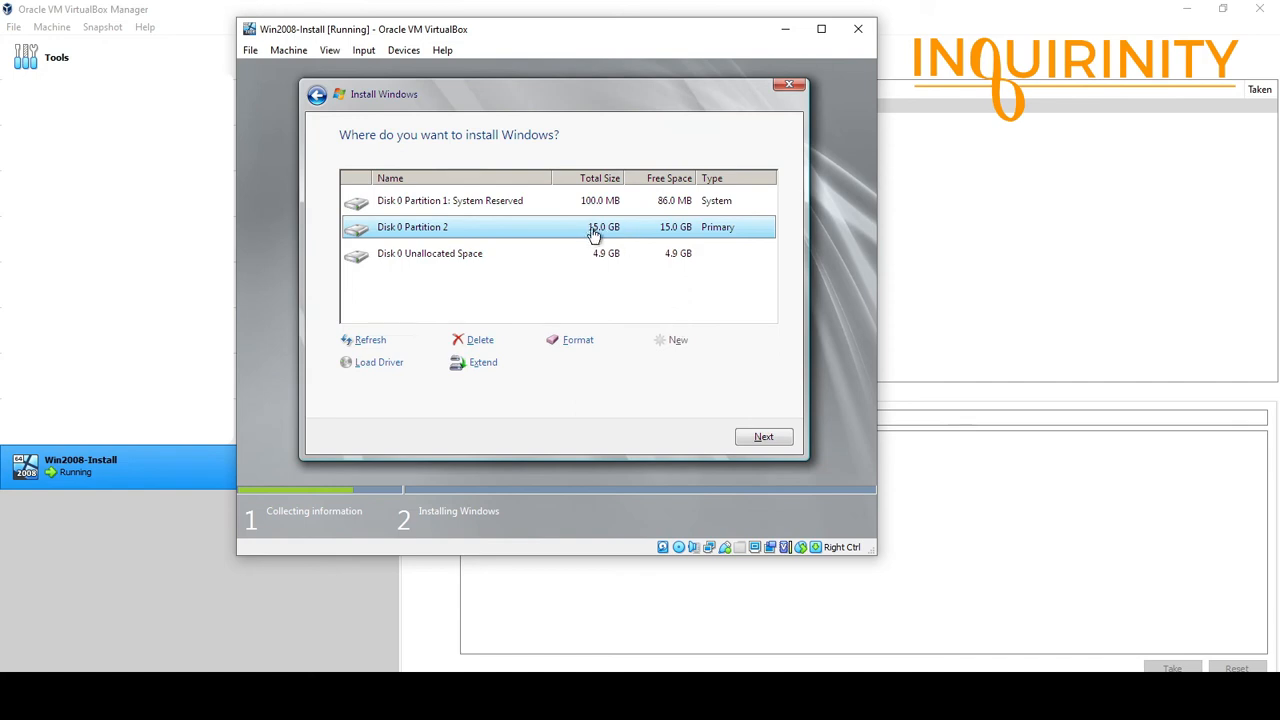
# Turn Disk 0's leftover 4.9 GB (5018 MB) unallocated space into Partition 3.
pyautogui.click(530, 209)
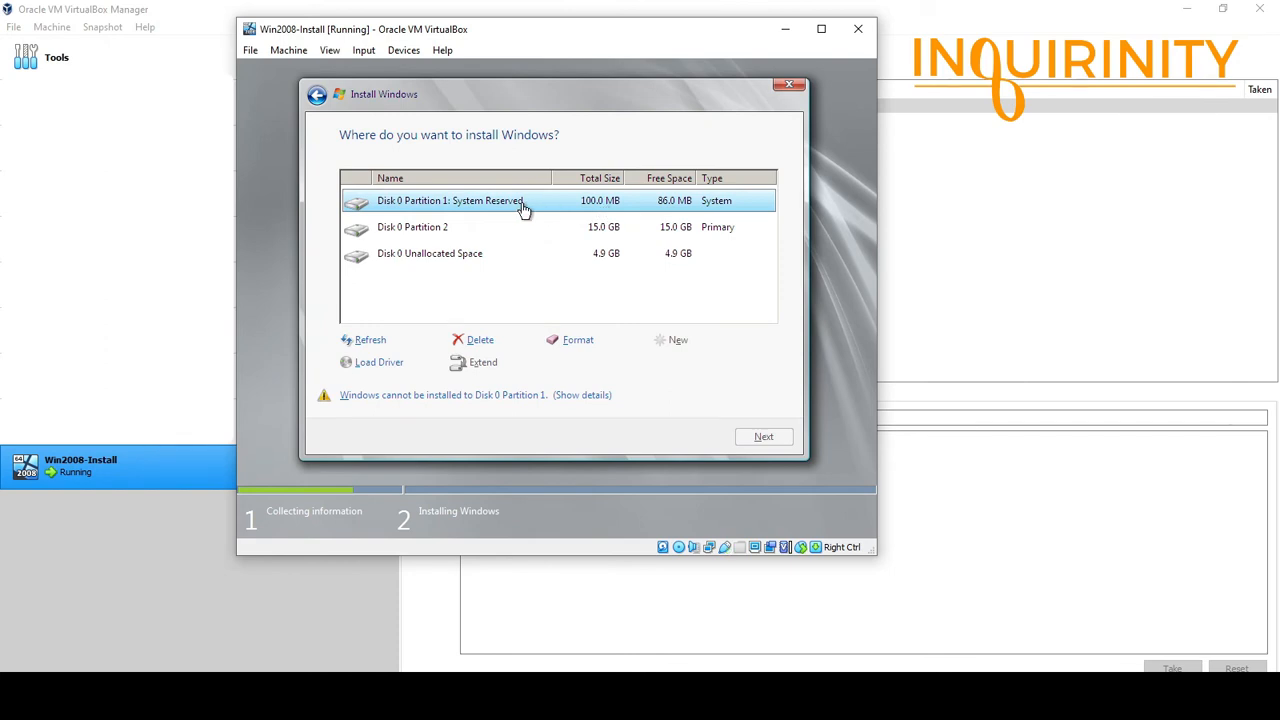
pyautogui.click(453, 260)
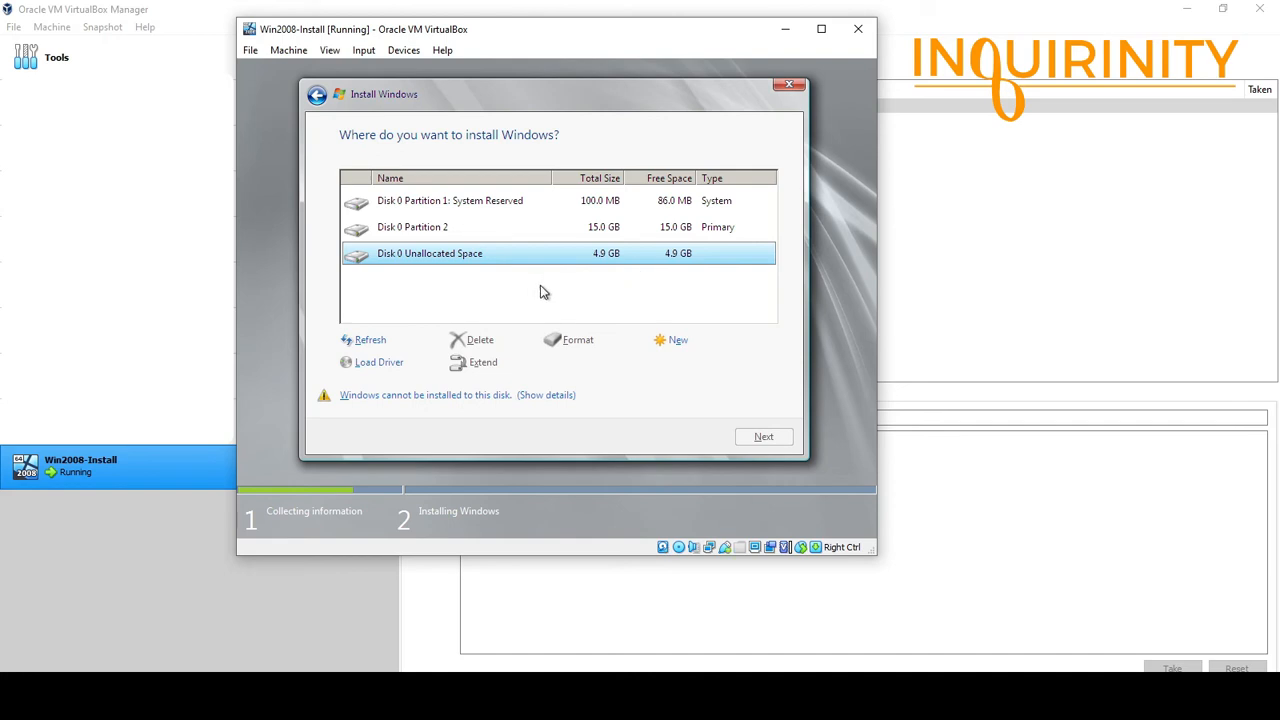
pyautogui.click(668, 340)
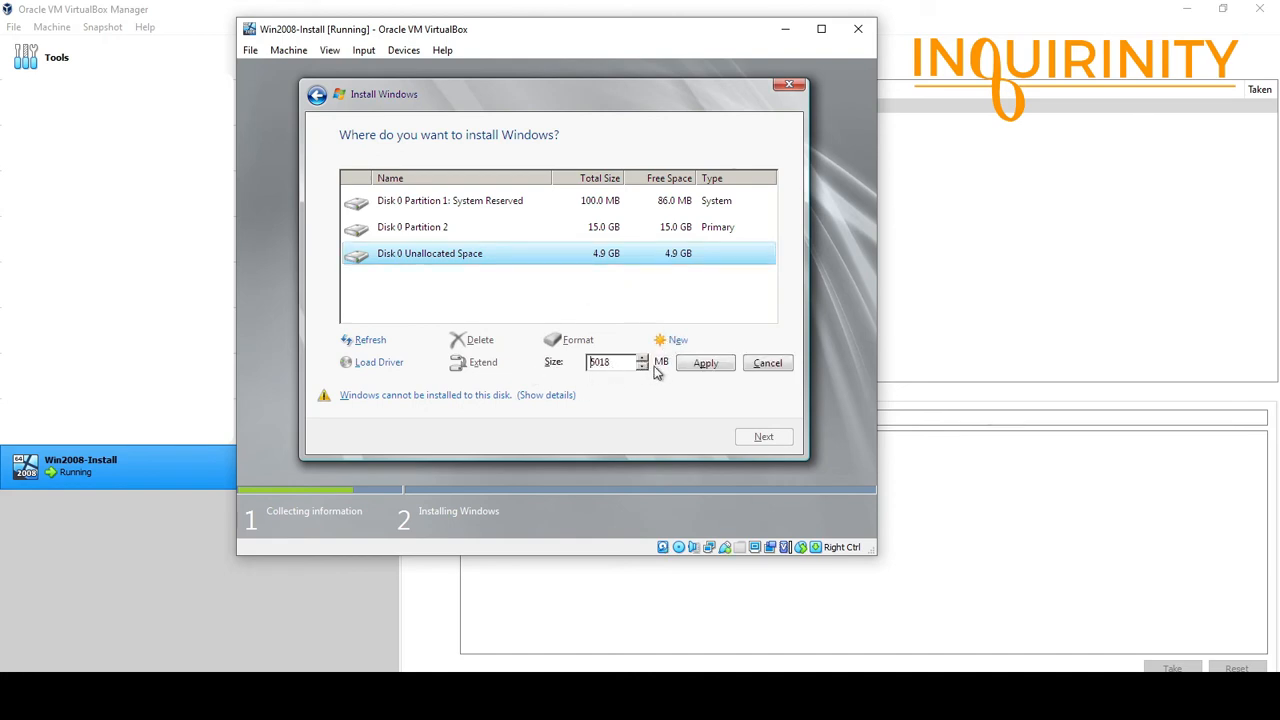
pyautogui.click(703, 366)
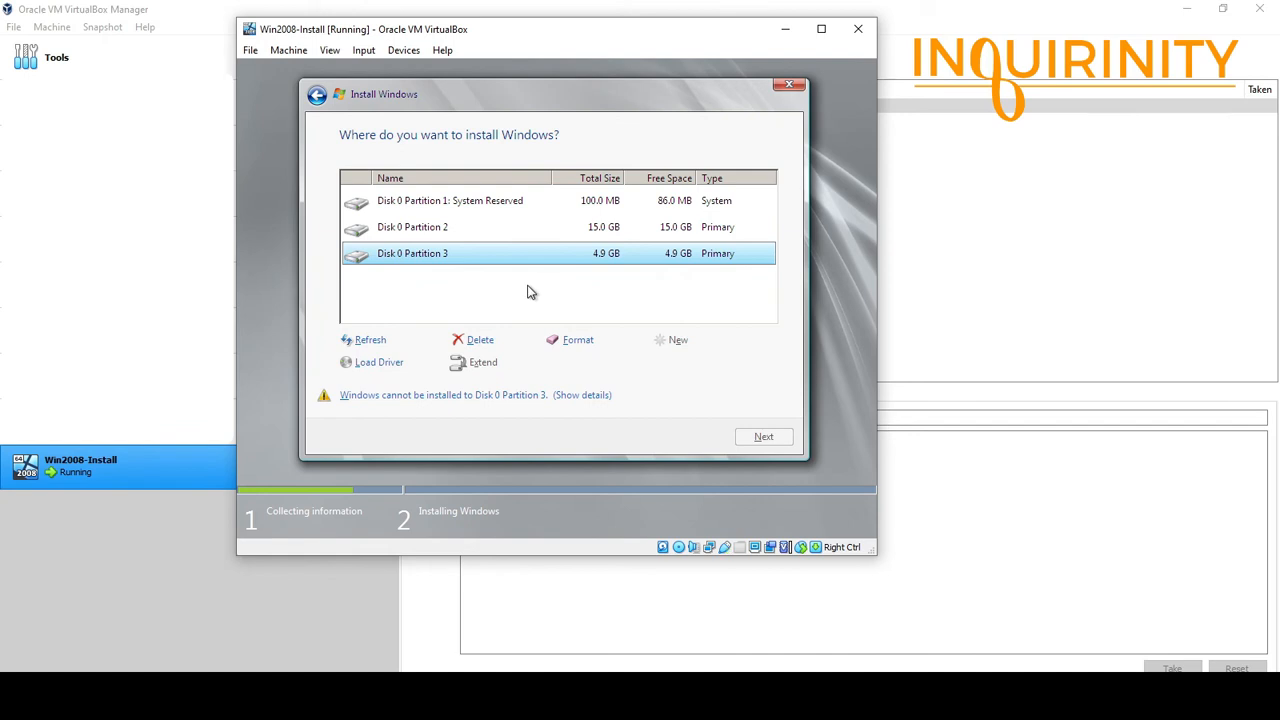
# Select the 15.0 GB Disk 0 Partition 2 as the target and begin installing Windows.
pyautogui.click(450, 236)
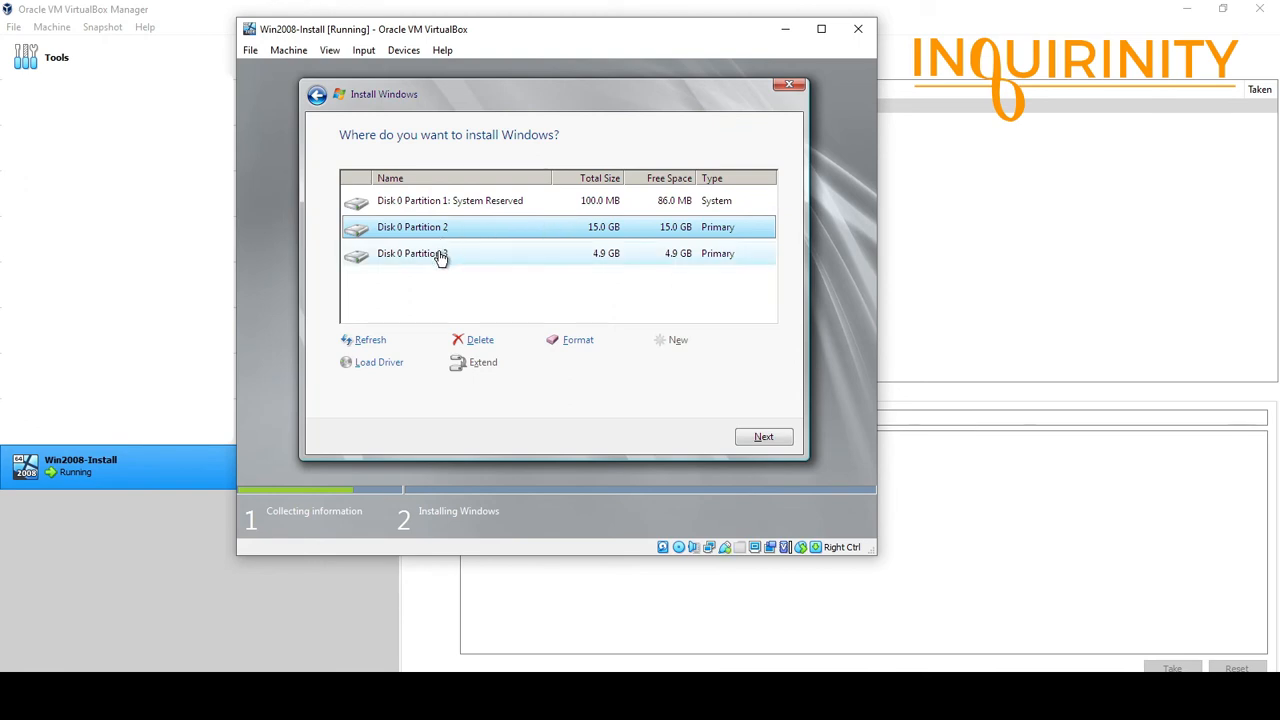
pyautogui.click(443, 257)
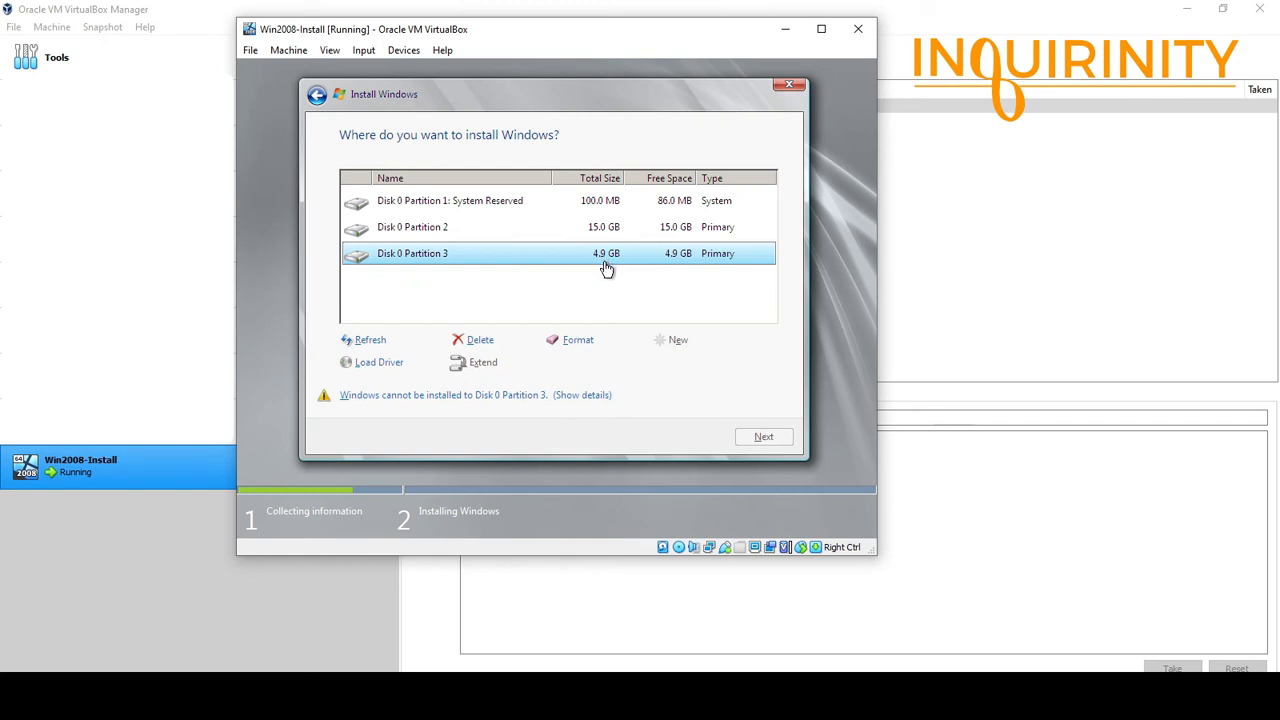
pyautogui.click(459, 230)
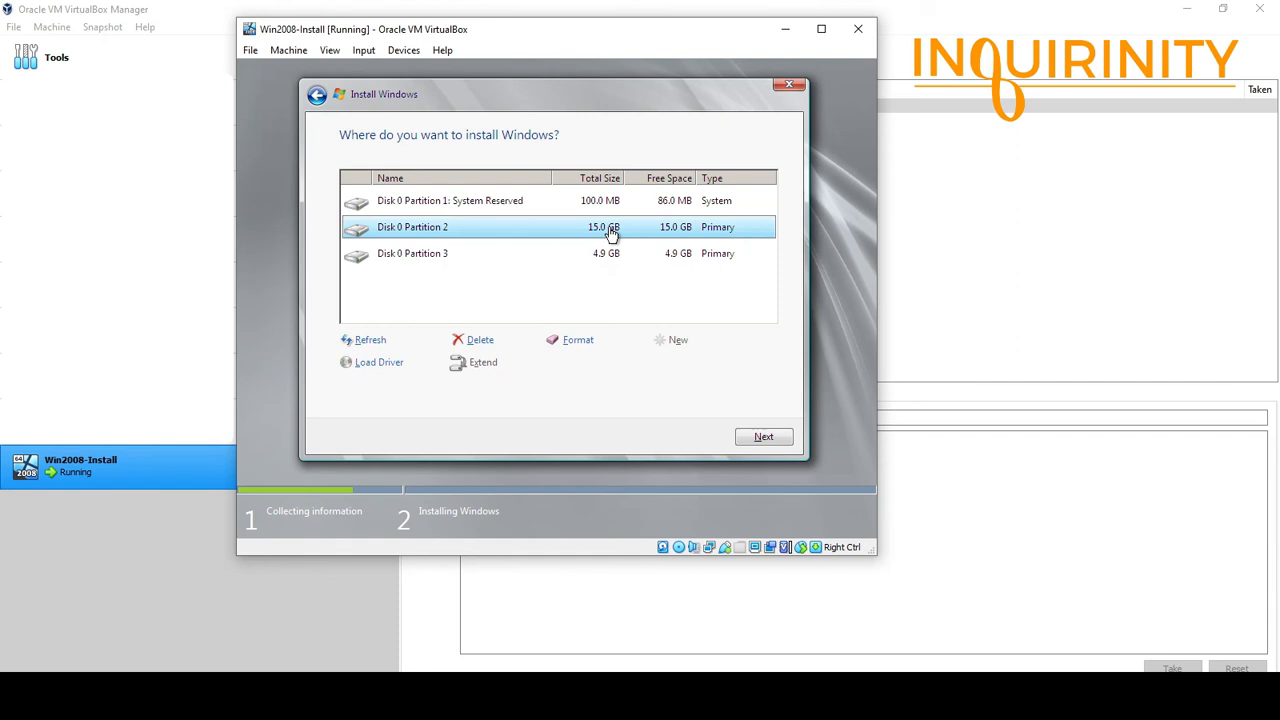
pyautogui.click(786, 695)
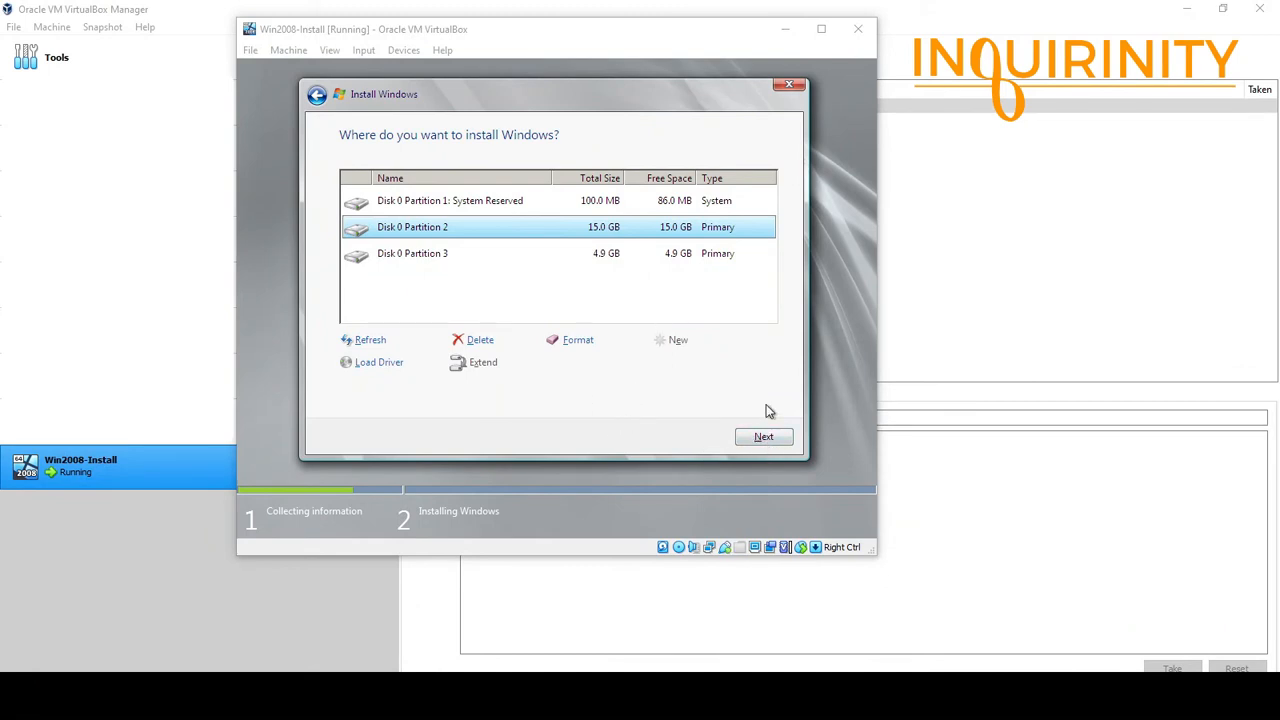
pyautogui.click(765, 440)
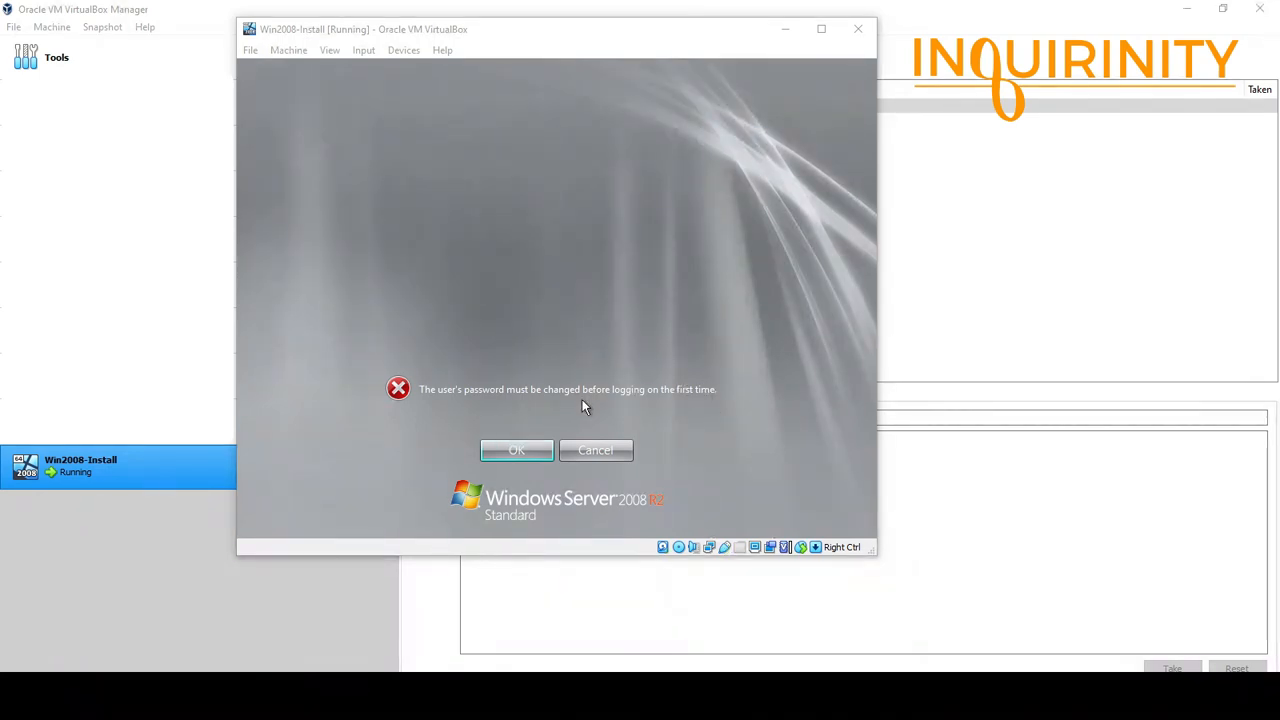
# Acknowledge the password-change notice, then enter and confirm a new Administrator password.
pyautogui.click(516, 451)
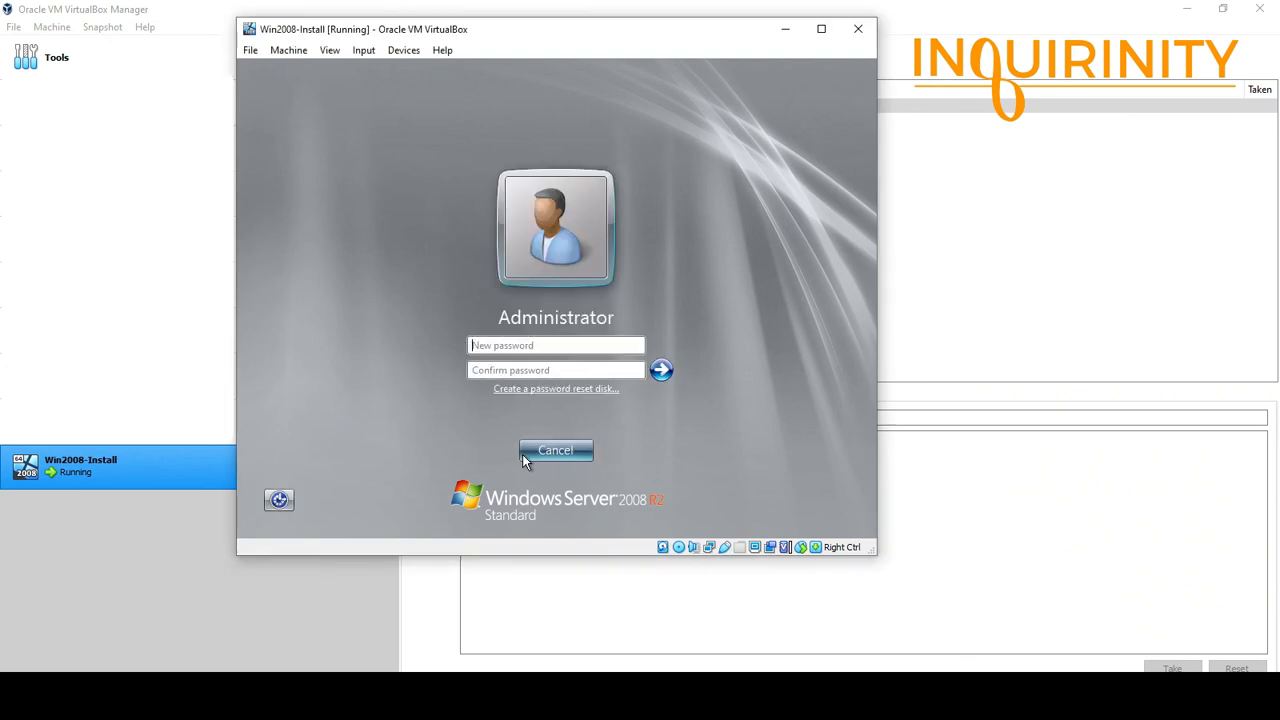
pyautogui.click(513, 345)
pyautogui.write('P@ssw0rd')
pyautogui.press('Tab')
pyautogui.write('Pa')
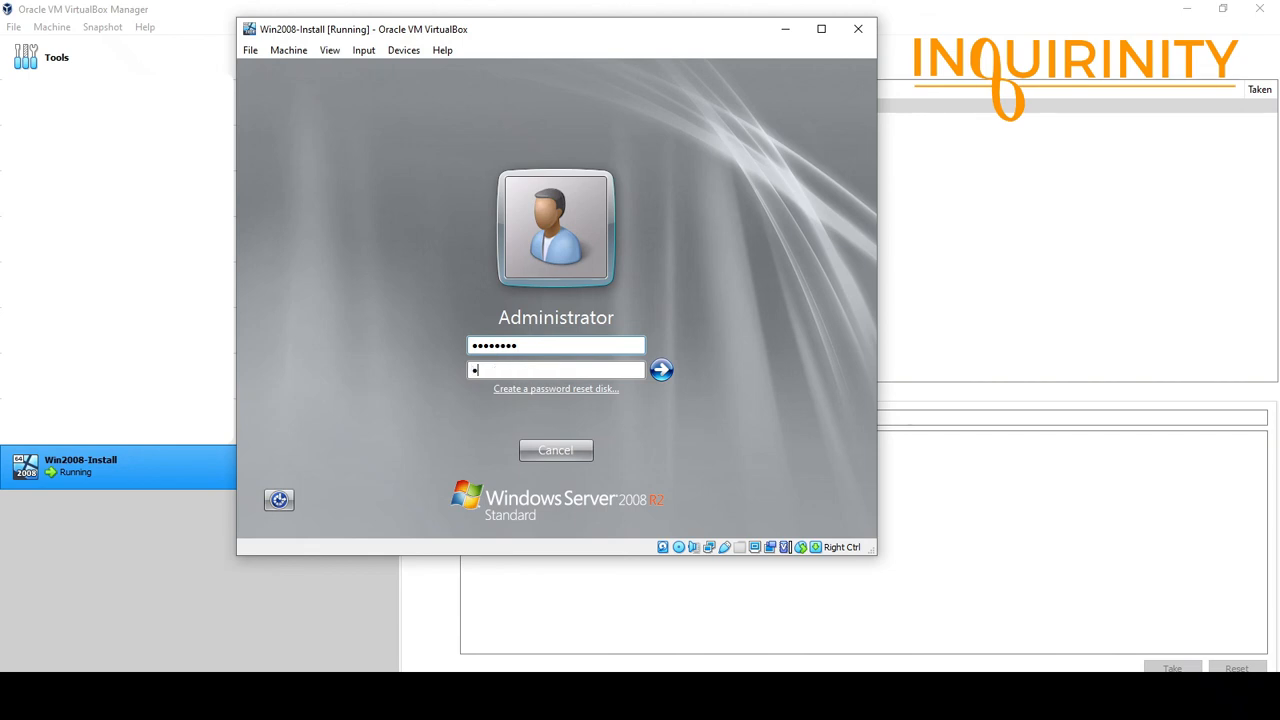
pyautogui.write('ssw0rd')
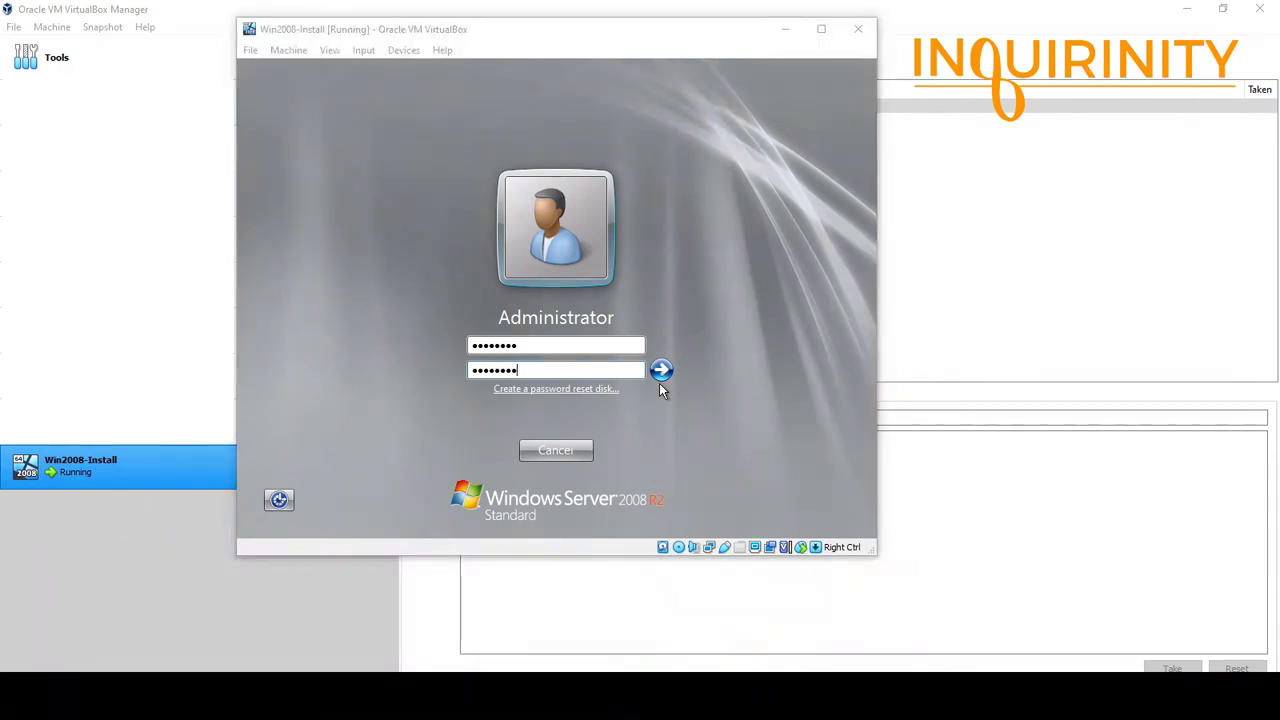
pyautogui.click(661, 372)
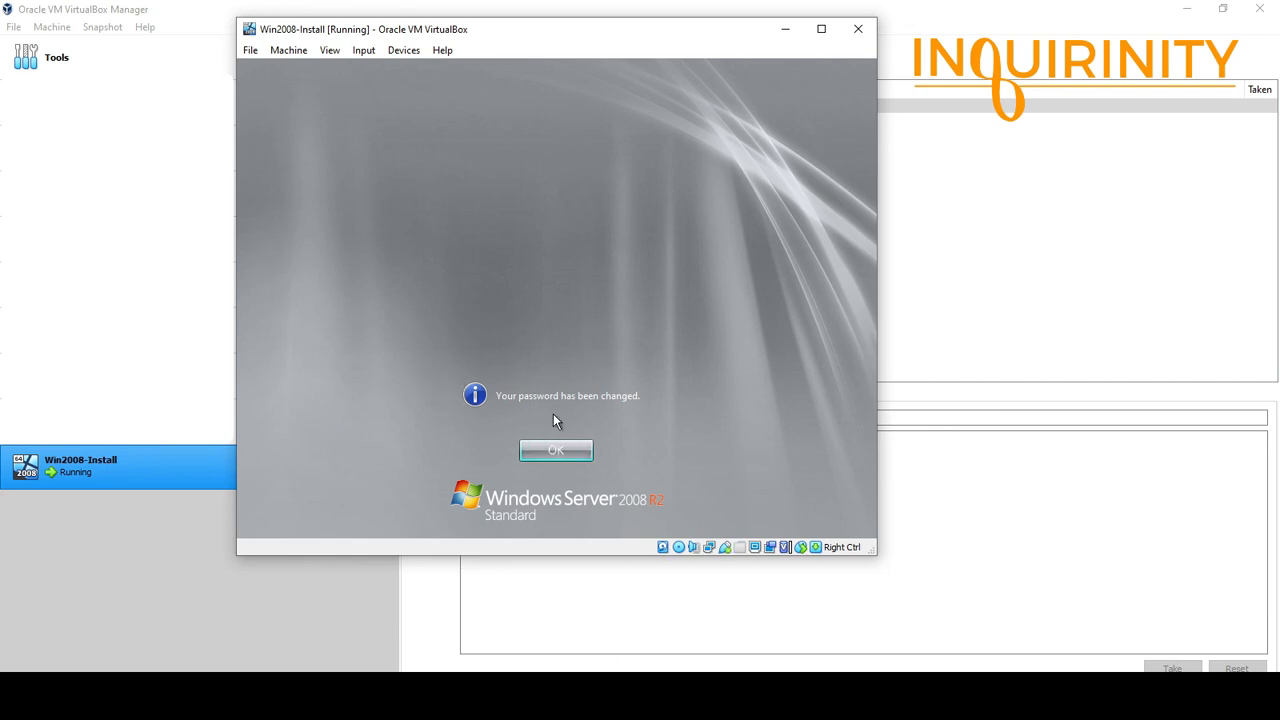
# Dismiss the 'Your password has been changed' notice so the Administrator desktop starts preparing.
pyautogui.click(575, 462)
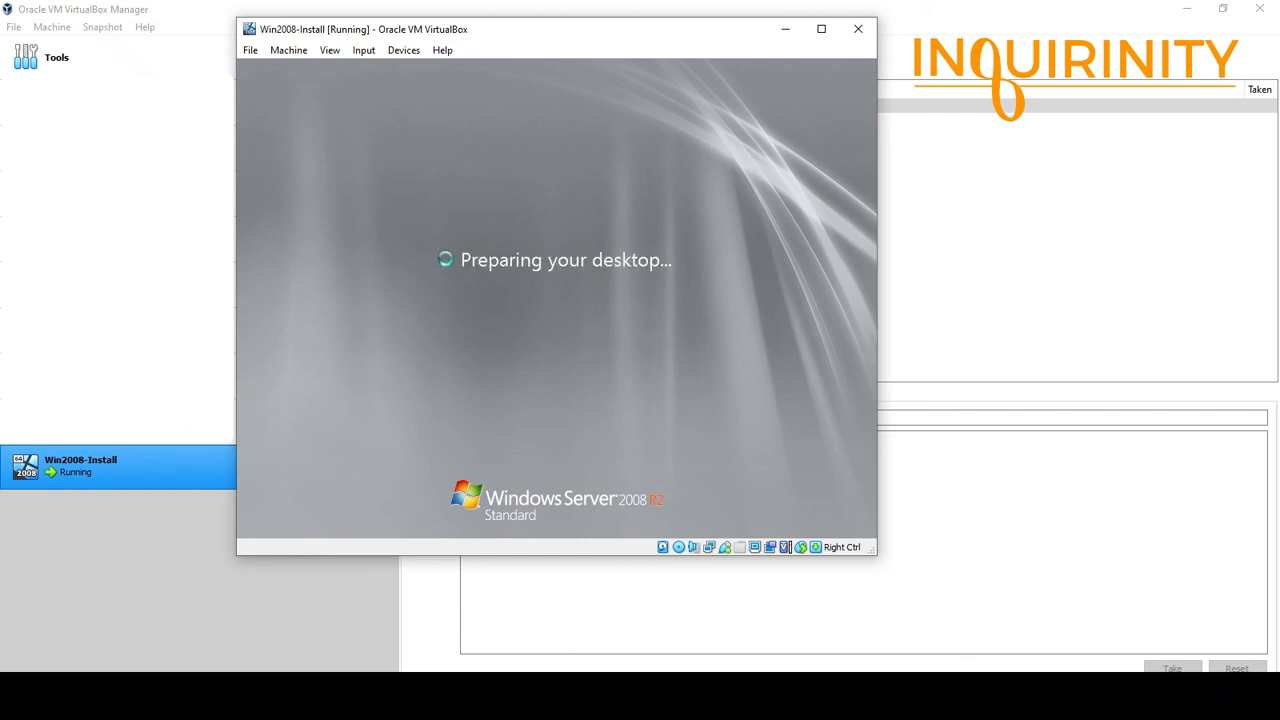